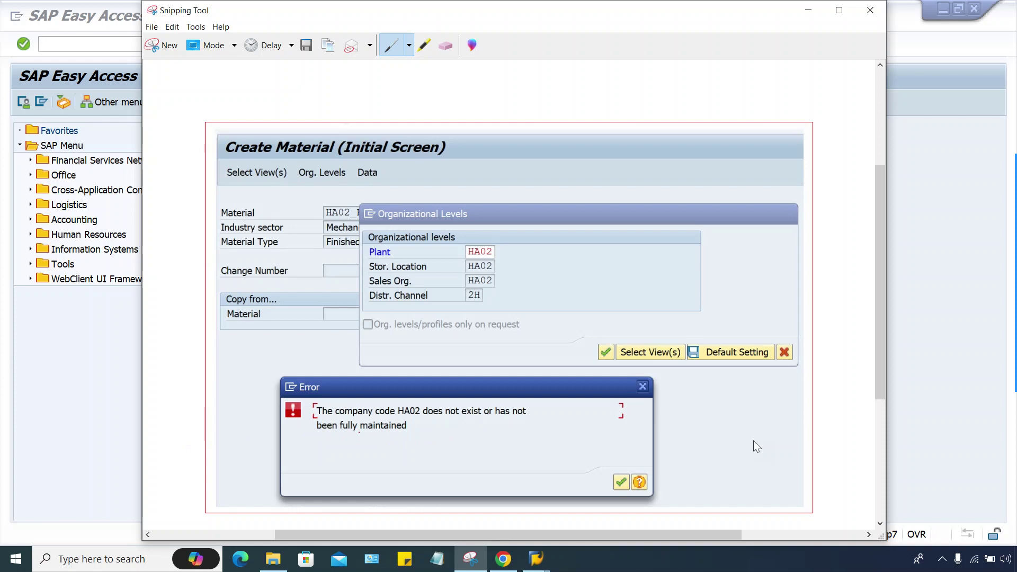
Step: Close the Snipping Tool capture of the HA02 error and return to SAP Easy Access
left_click(133, 302)
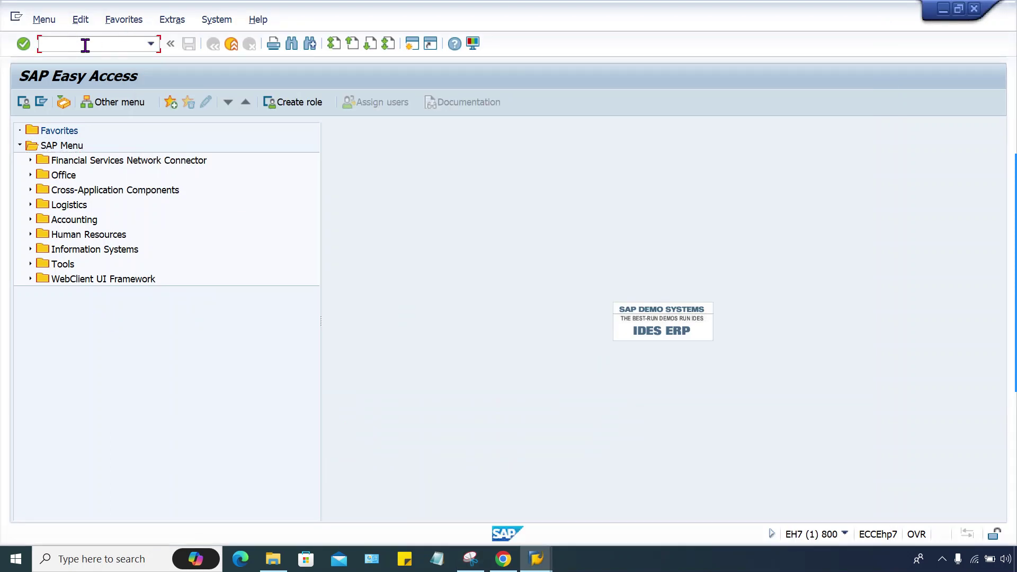
Step: Run MM01 for material HA02_FG1, Mechanical Engineering, type Finished GOODS_HA02, up to view selection
type("MM01")
key("Return")
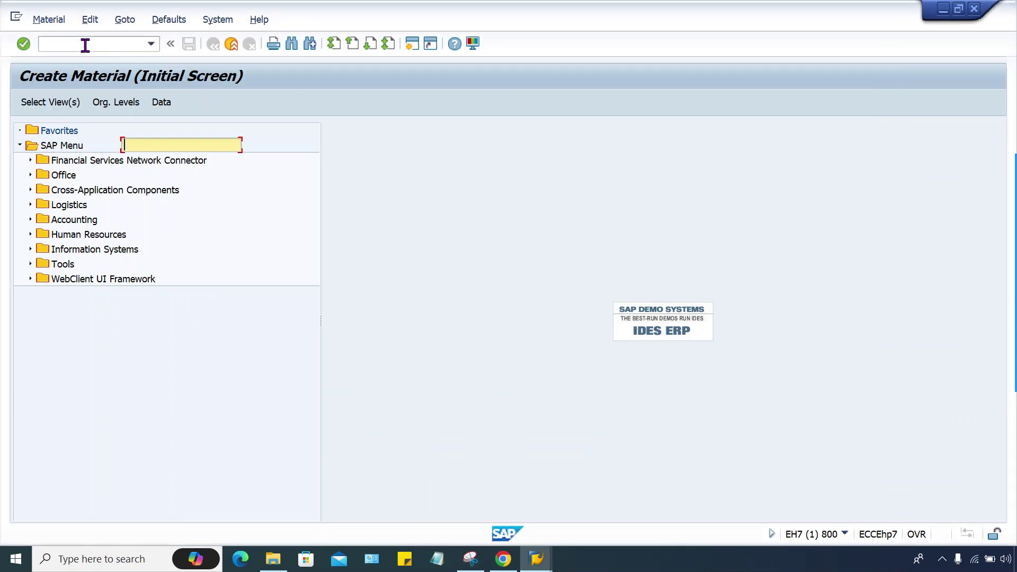
left_click(168, 144)
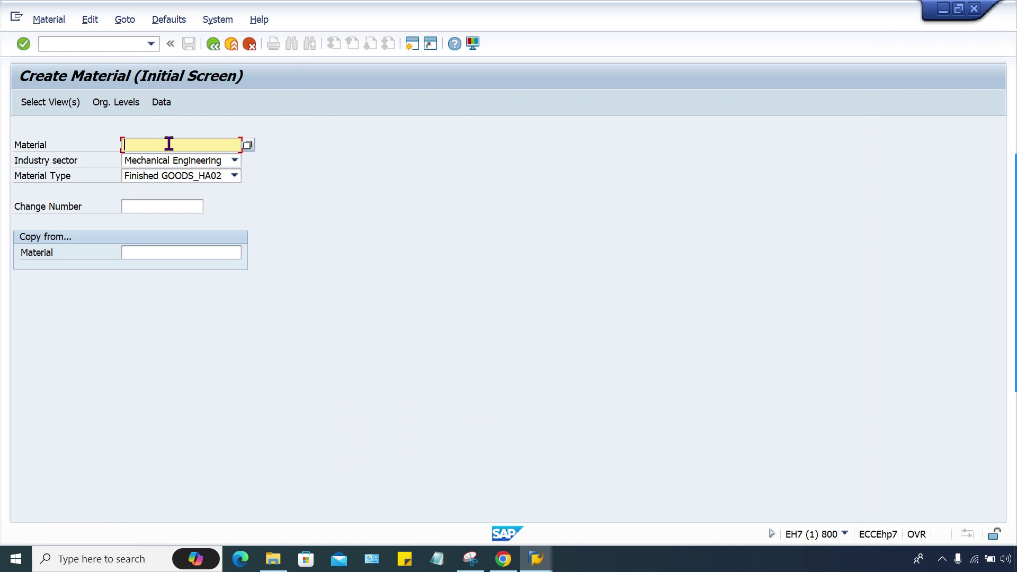
left_click(169, 144)
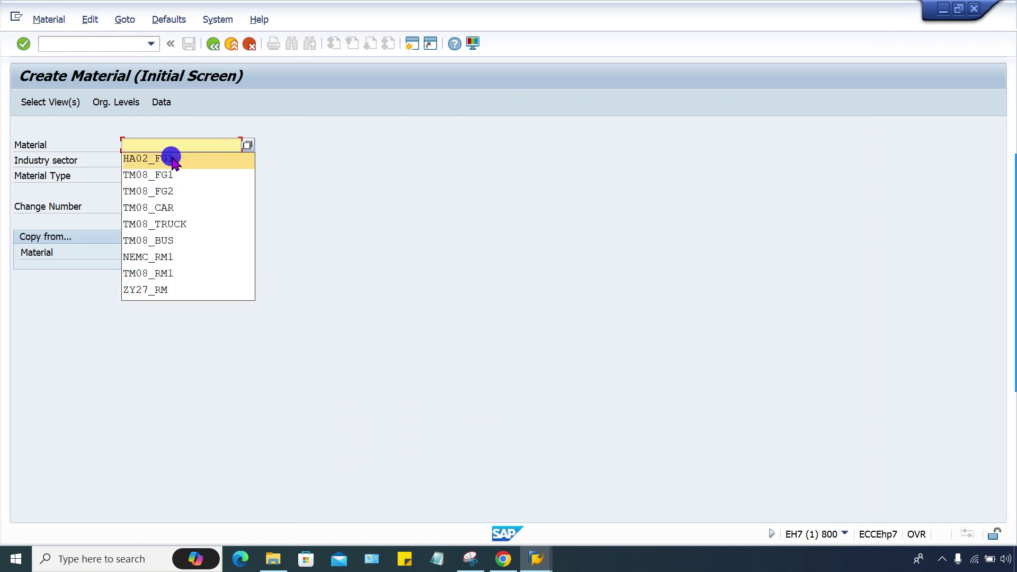
left_click(170, 156)
left_click(190, 147)
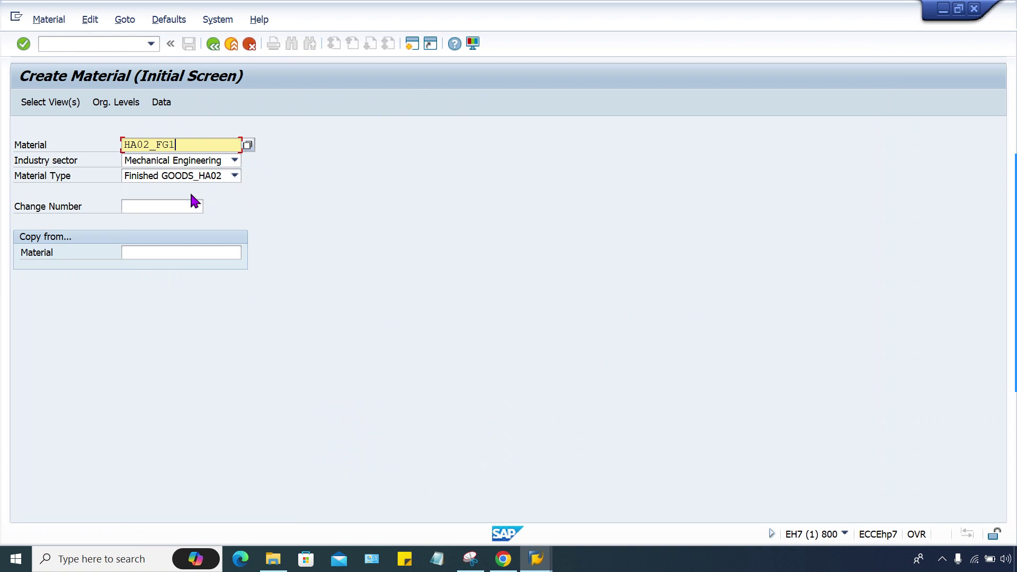
left_click(139, 177)
left_click(140, 190)
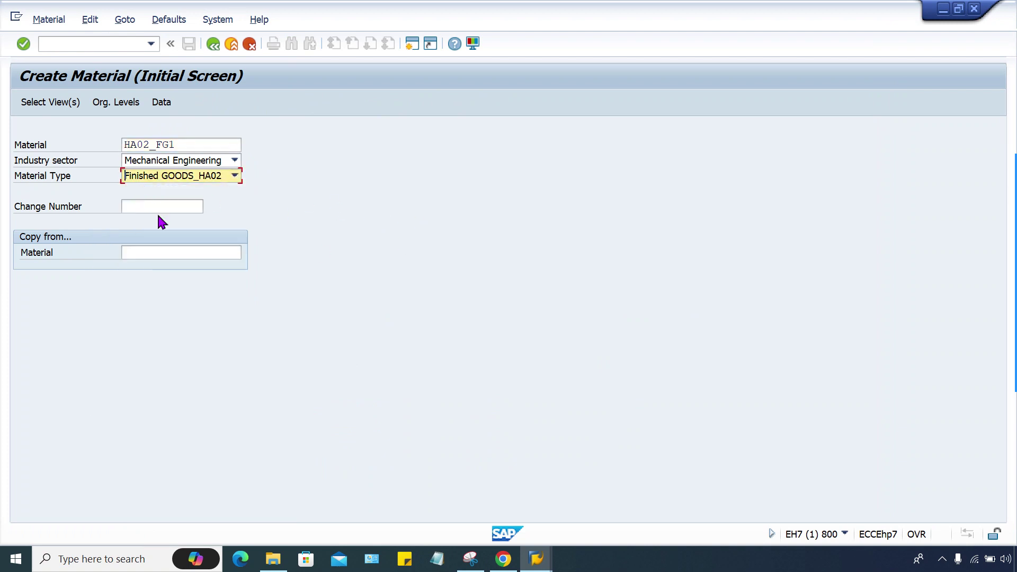
left_click(158, 178)
left_click(165, 190)
key("Return")
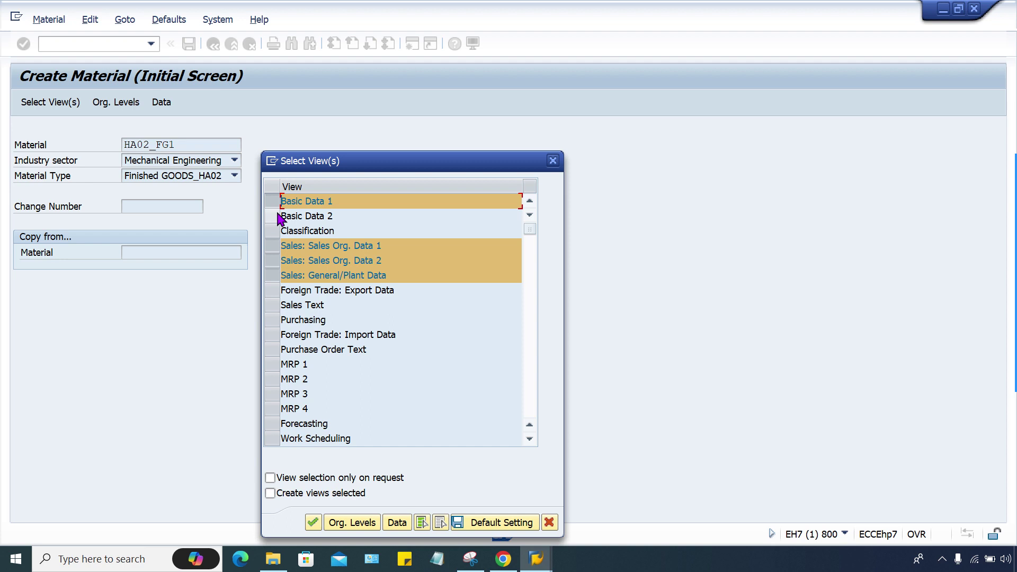
Step: Accept the selected views and enter HA02 as plant and storage location
left_click(529, 407)
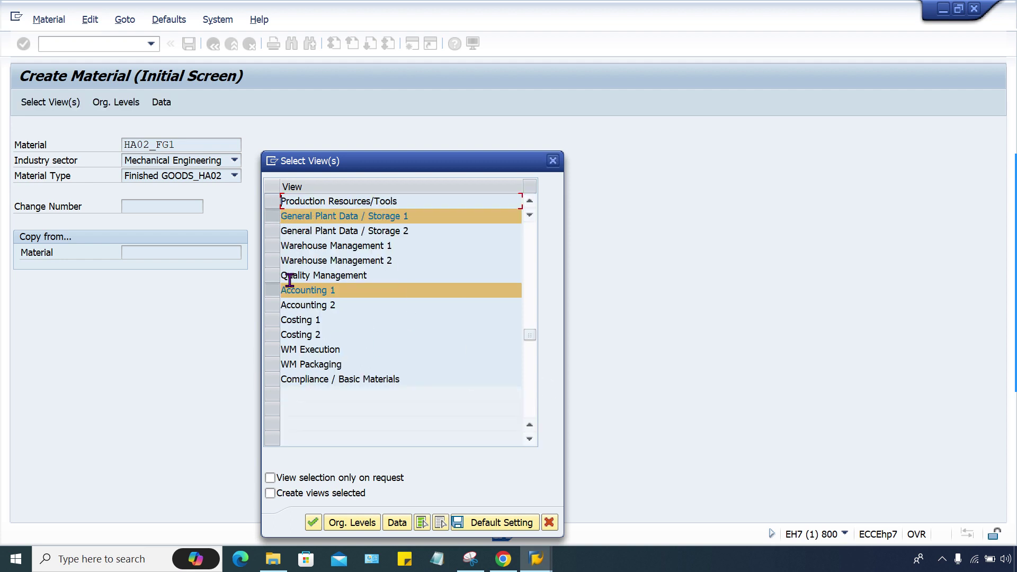
left_click(313, 522)
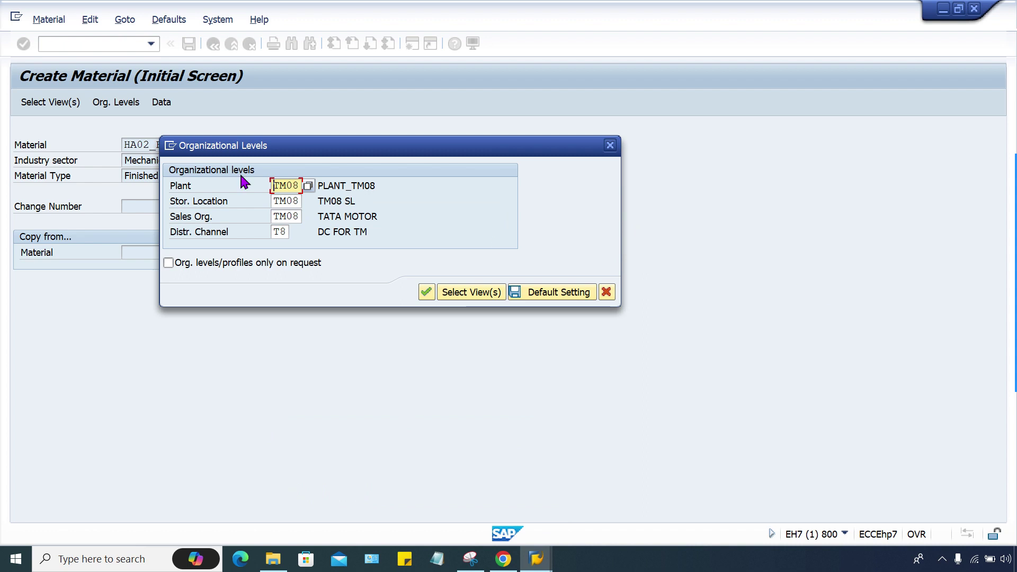
key("Delete")
type("HA02")
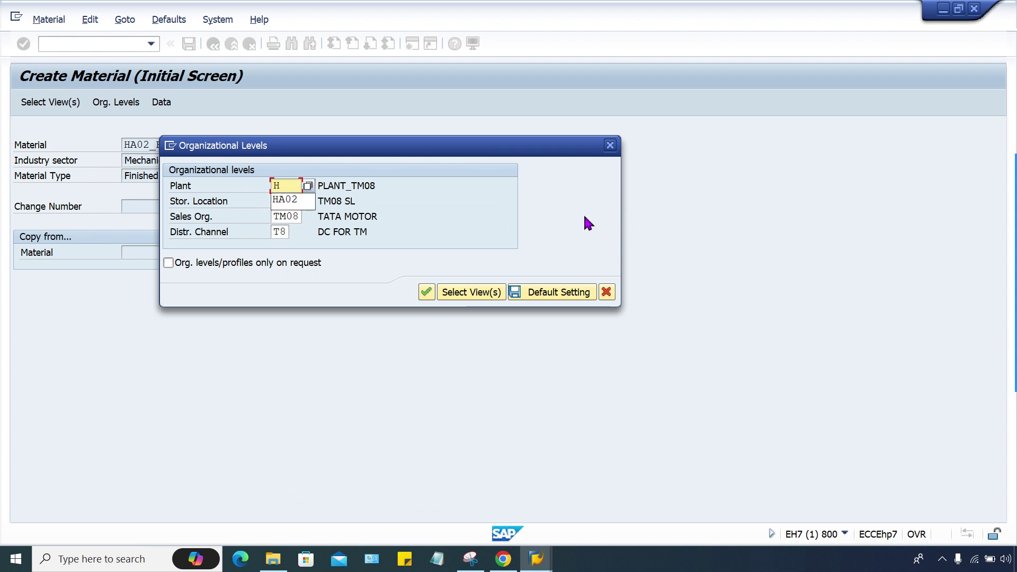
key("Tab")
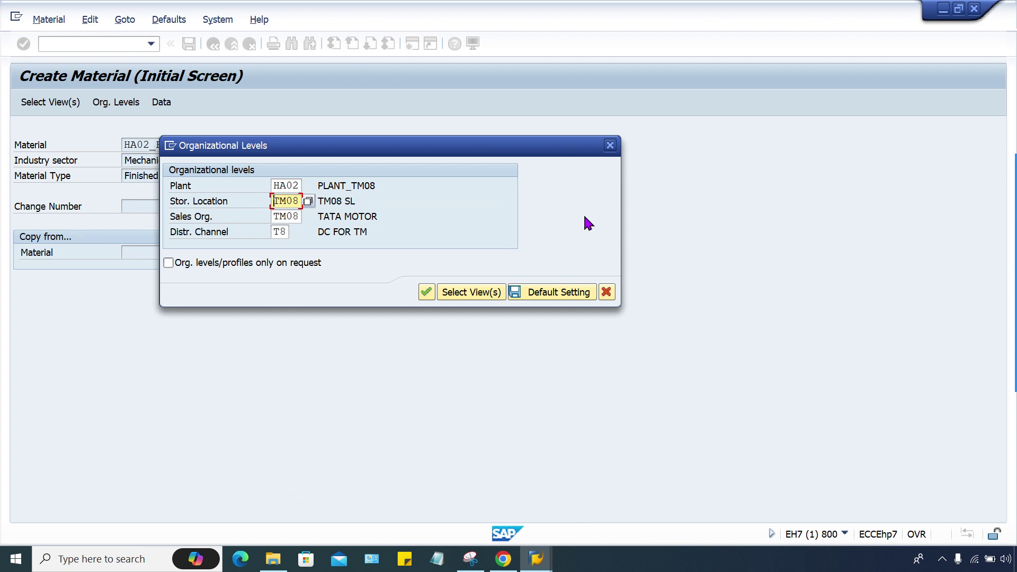
key("Delete")
type("HA02")
key("Tab")
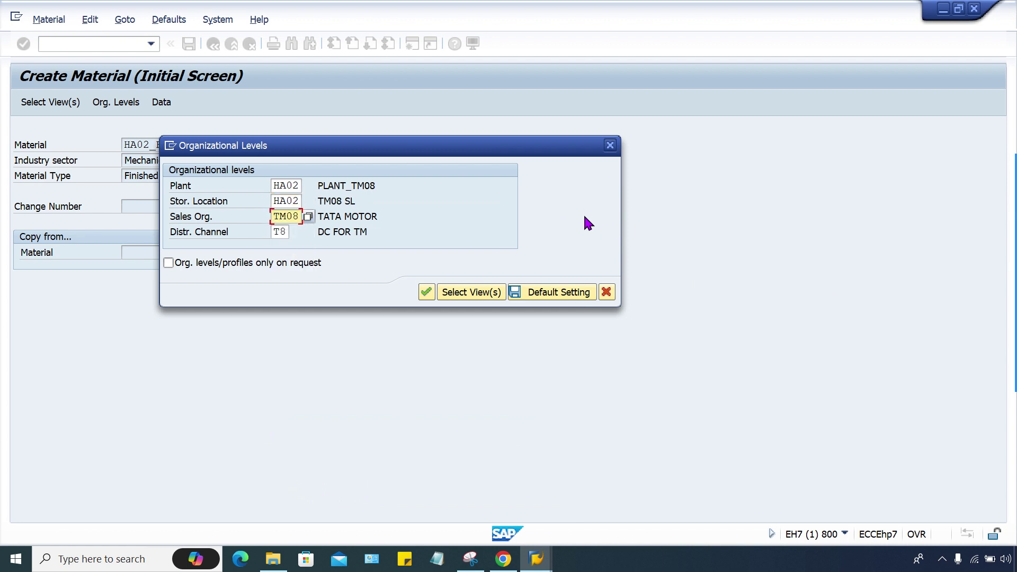
Step: Enter sales organization HA02 and distribution channel 2H, then submit the organizational levels
key("Delete")
type("HA02")
key("Tab")
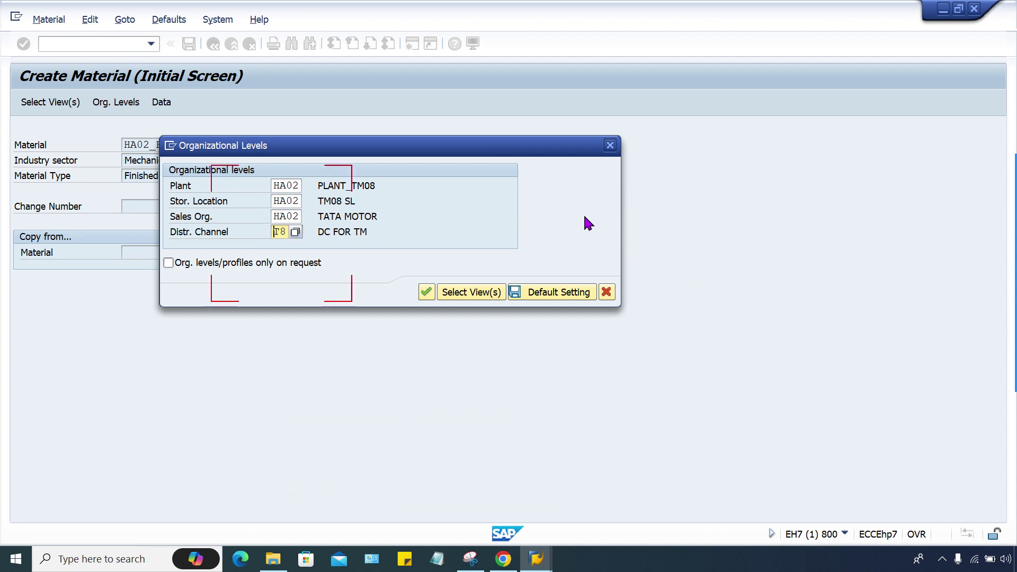
key("Delete")
type("2H")
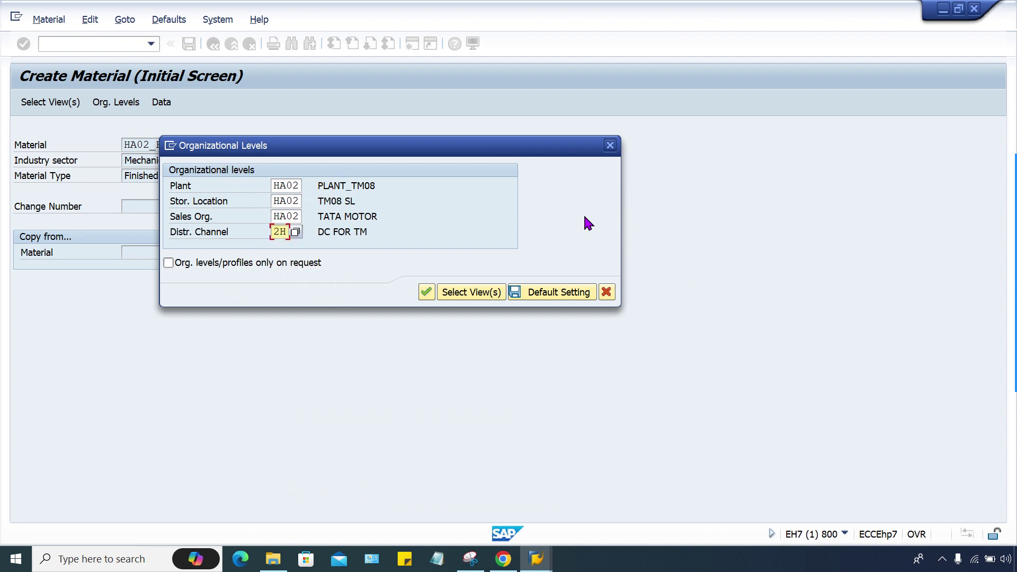
left_click(427, 292)
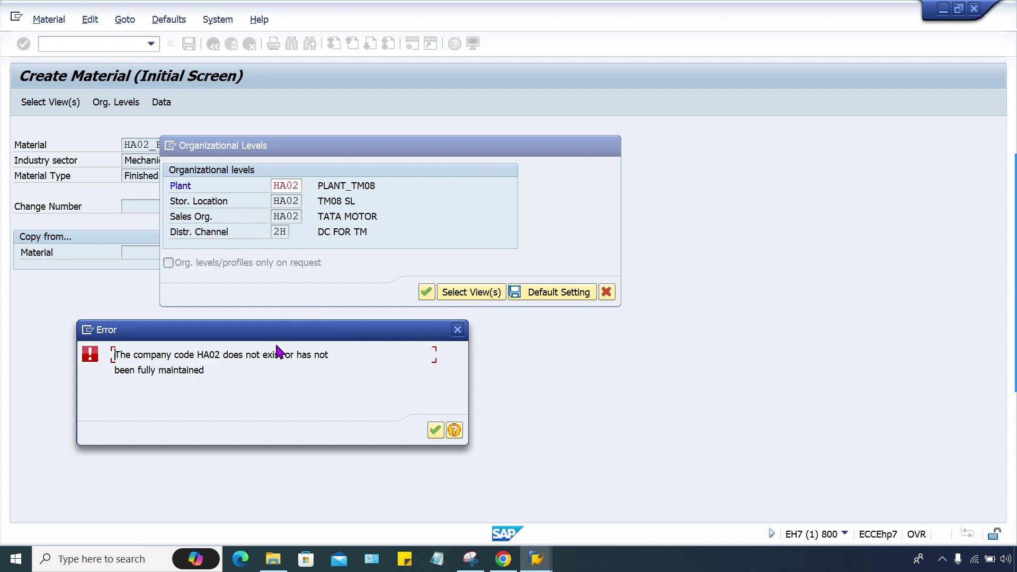
Step: Open the HA02 error's detailed help, select its heading and message number M3150, maximize it
left_click(207, 370)
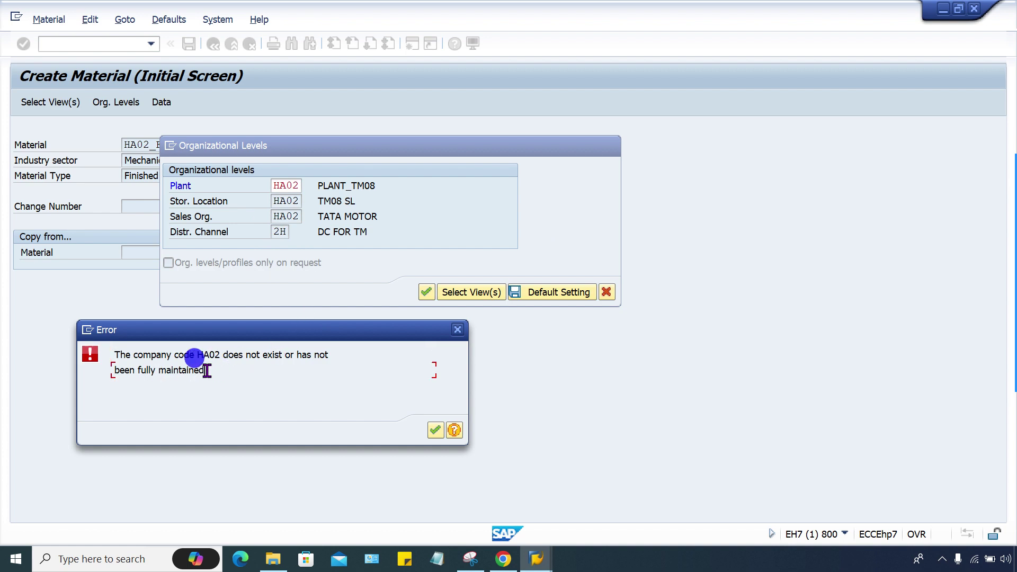
left_click_drag(207, 370, 93, 332)
left_click(201, 370)
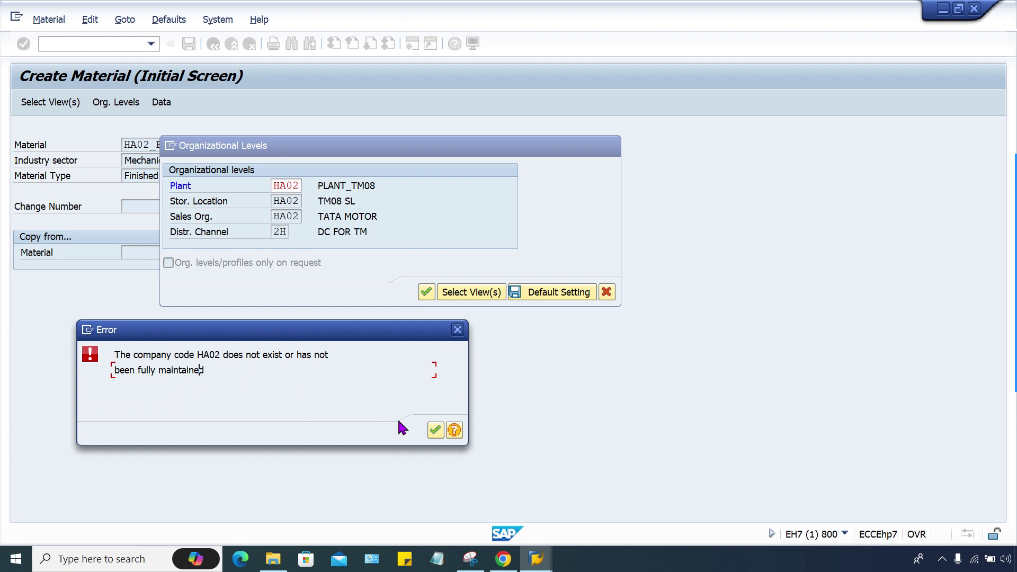
left_click(454, 430)
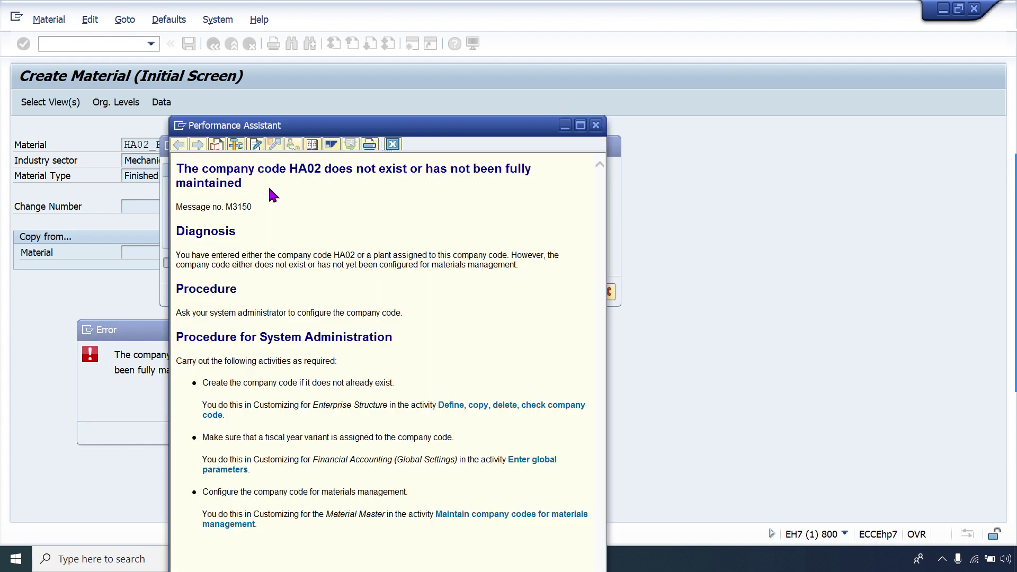
left_click_drag(259, 210, 102, 157)
left_click(341, 231)
left_click(270, 210)
left_click_drag(269, 209, 205, 190)
key("ctrl+c")
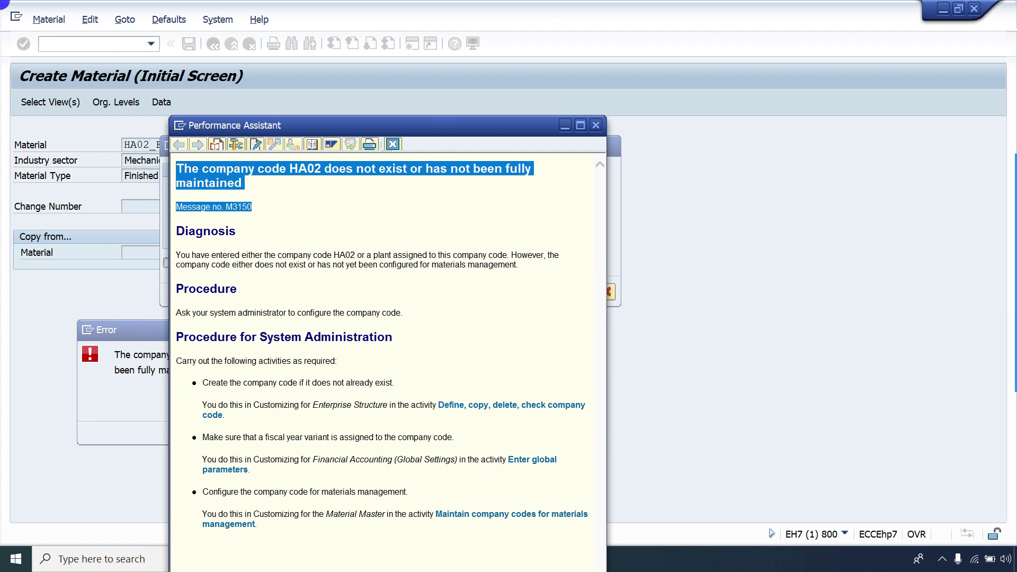
key("super+Up")
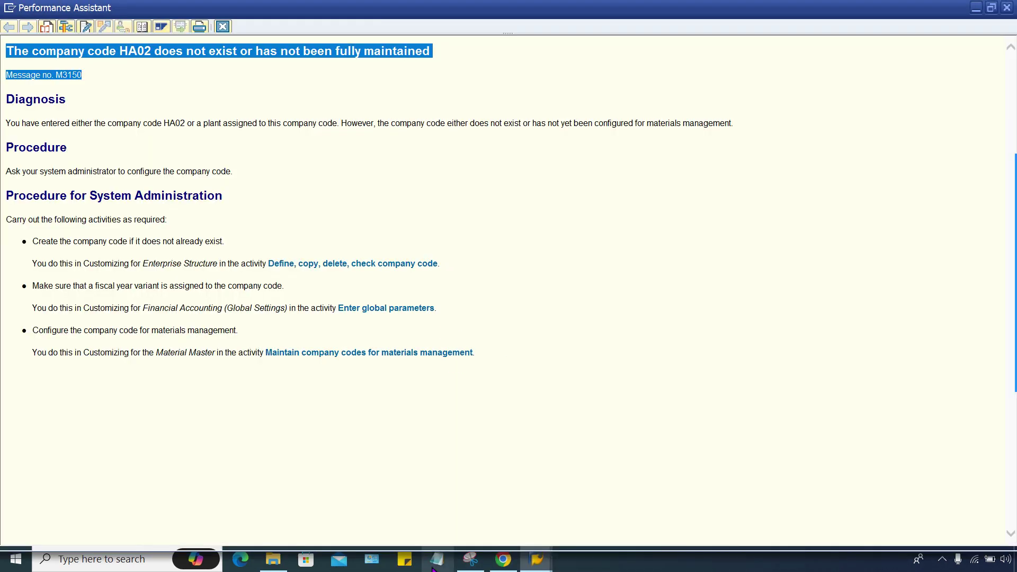
Step: Paste the M3150 error heading into a new Notepad note, then return to the SAP help
left_click(433, 567)
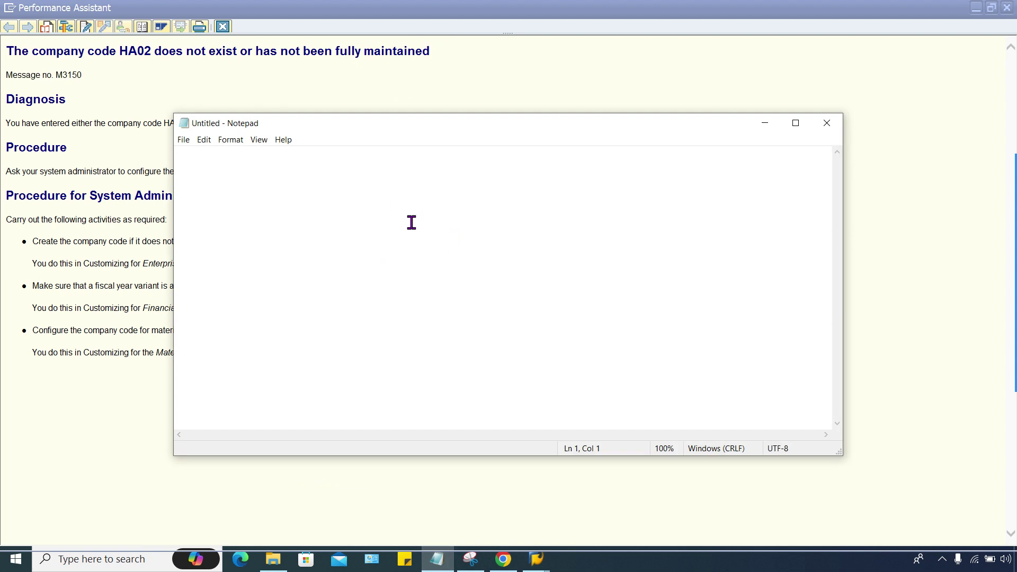
key("ctrl+v")
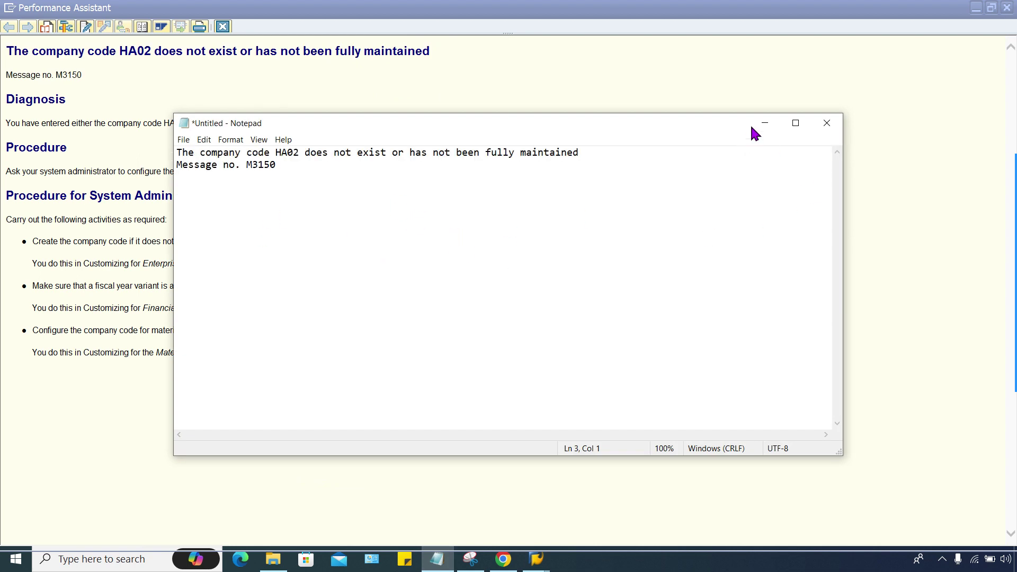
key("BackSpace")
left_click(511, 86)
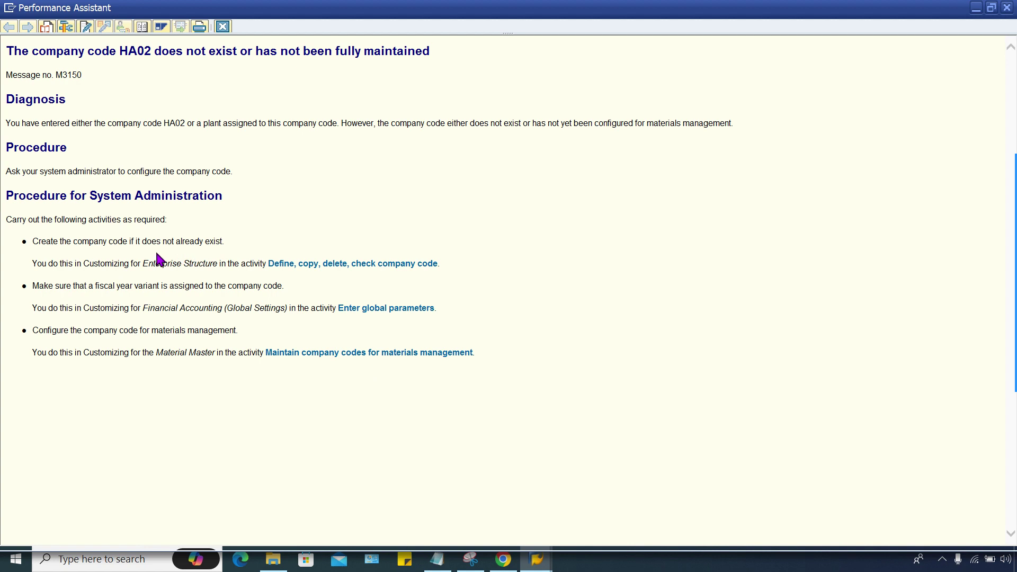
Step: Open the company code setup activity to edit company code data
left_click(333, 265)
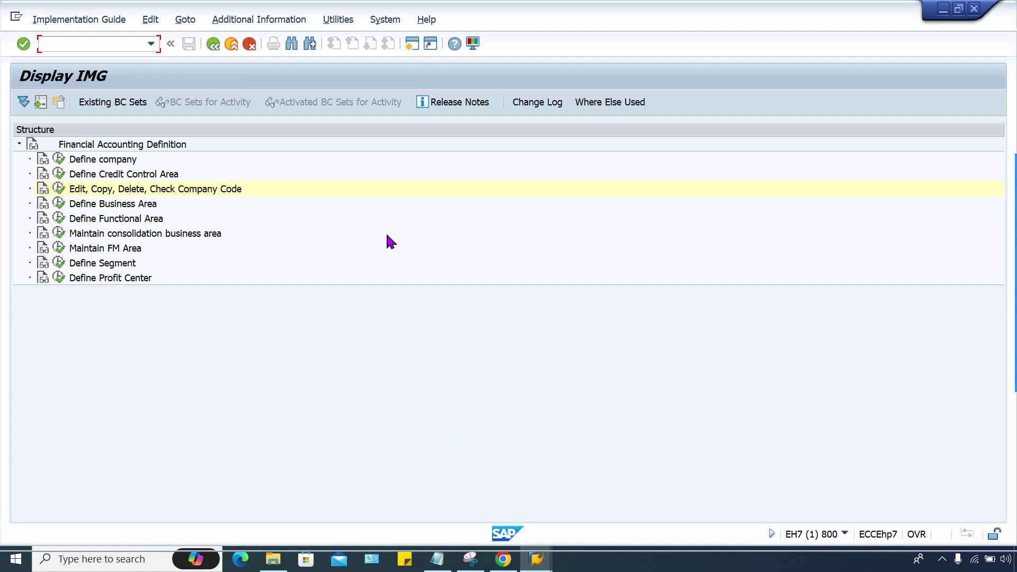
left_click(58, 189)
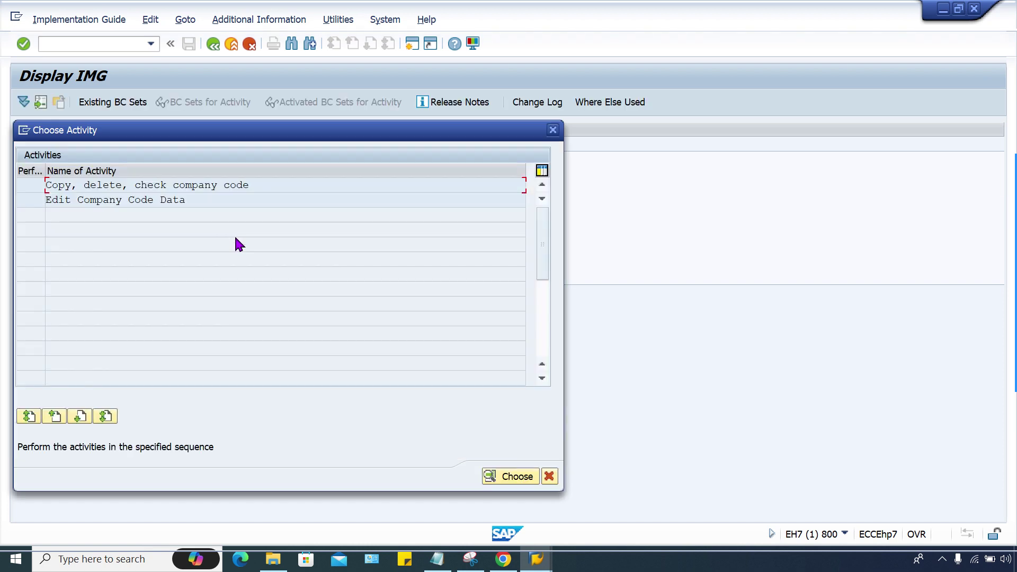
double_click(98, 202)
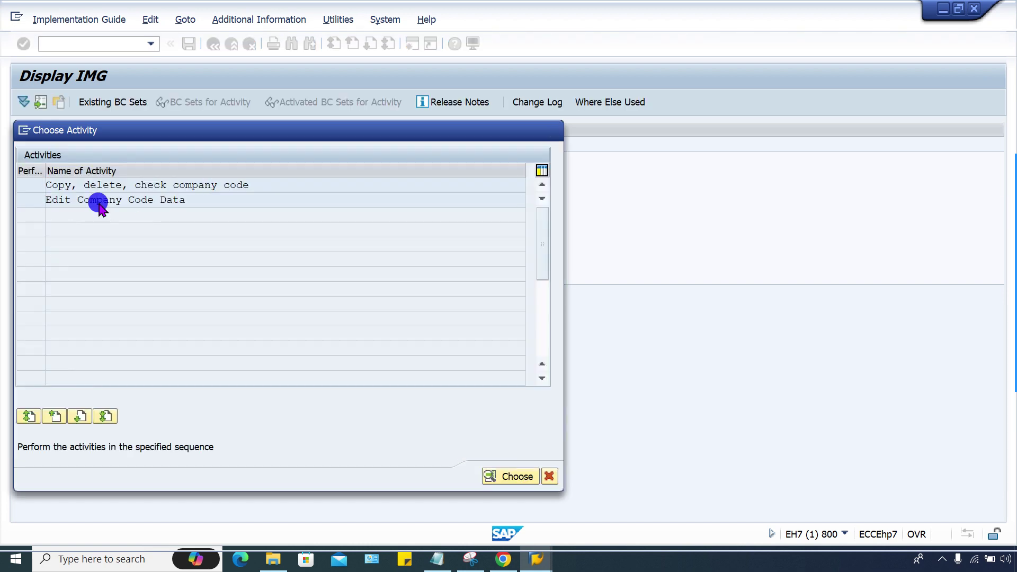
Step: Find company code HA02, review its details and address, then go back to the activity choice
left_click(233, 421)
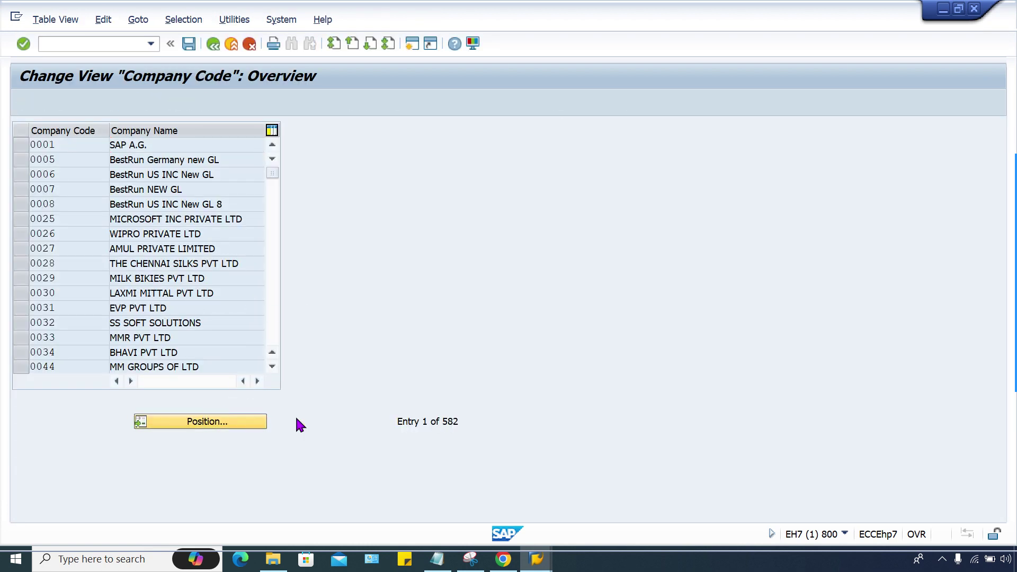
type("HA")
key("Down")
key("Return")
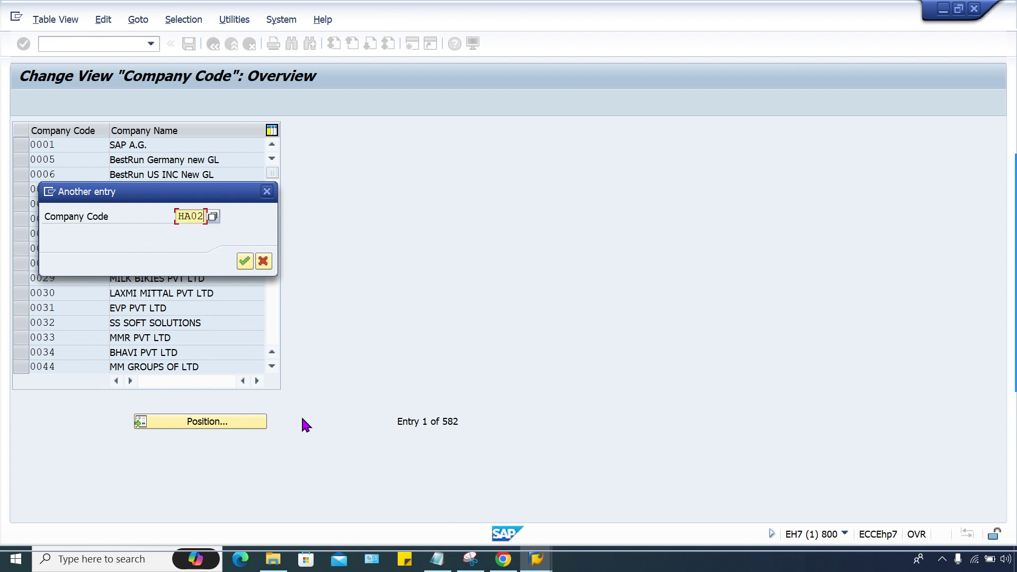
key("Return")
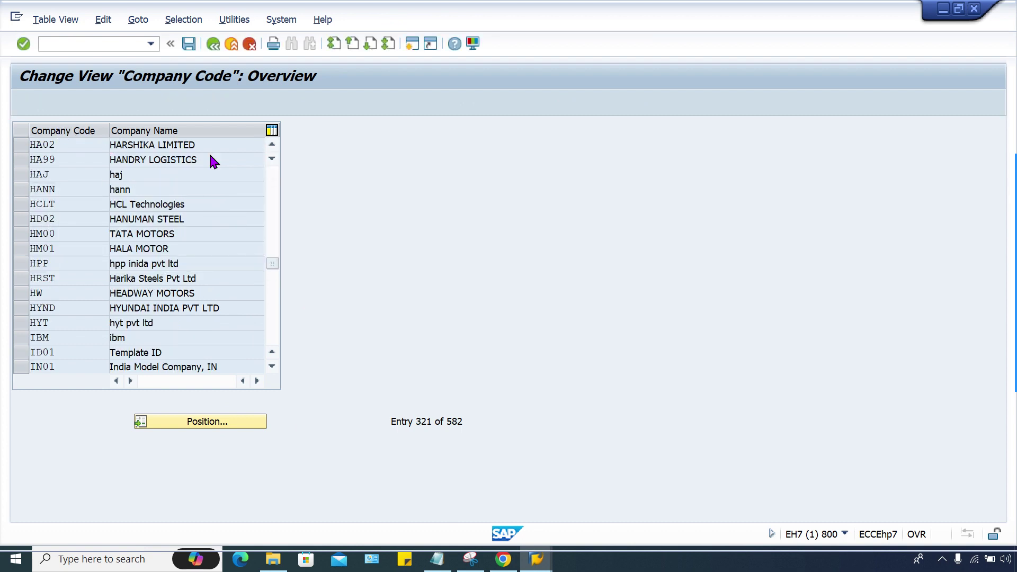
key("F2")
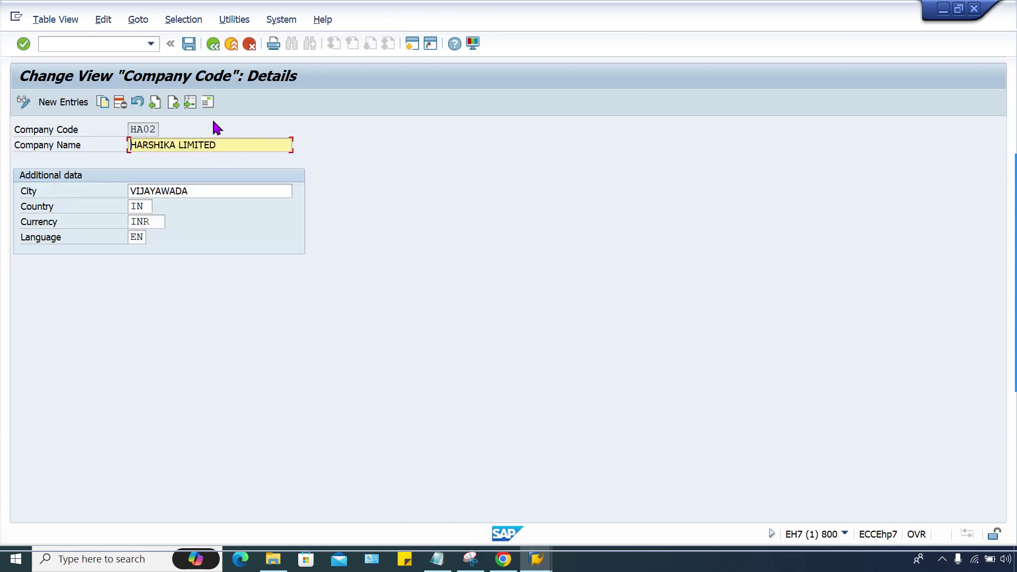
left_click(207, 101)
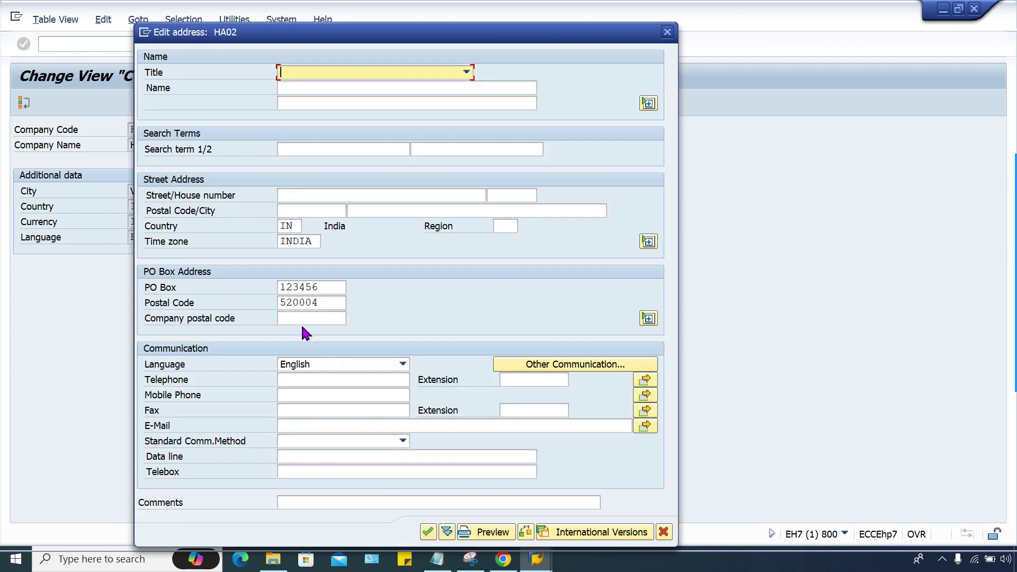
left_click(667, 31)
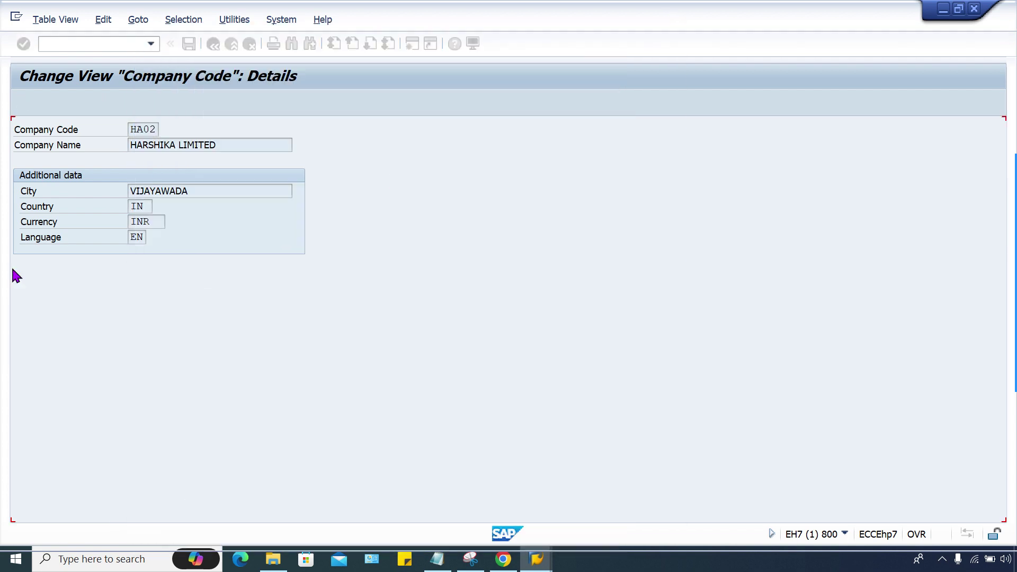
left_click(211, 45)
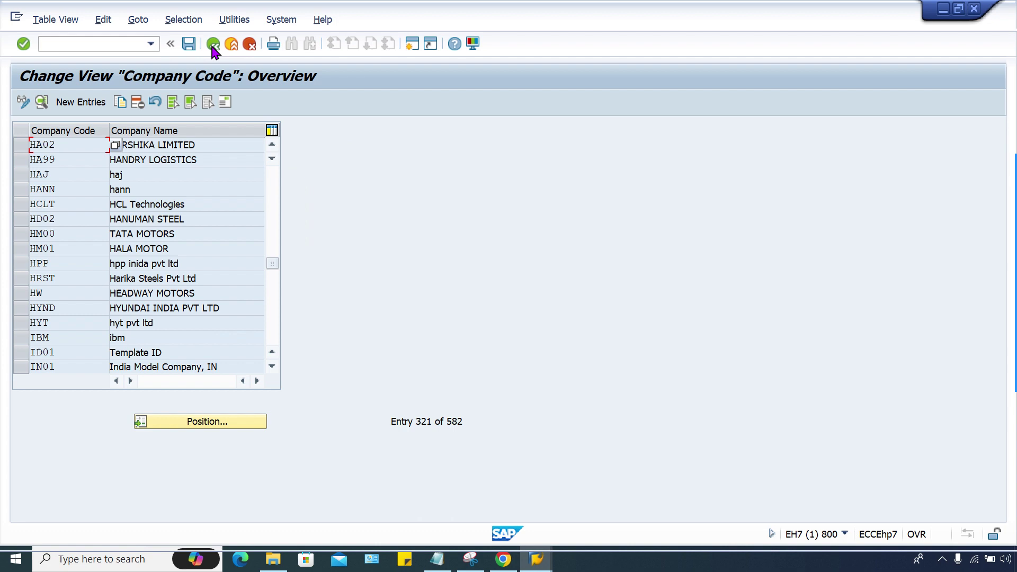
left_click(212, 45)
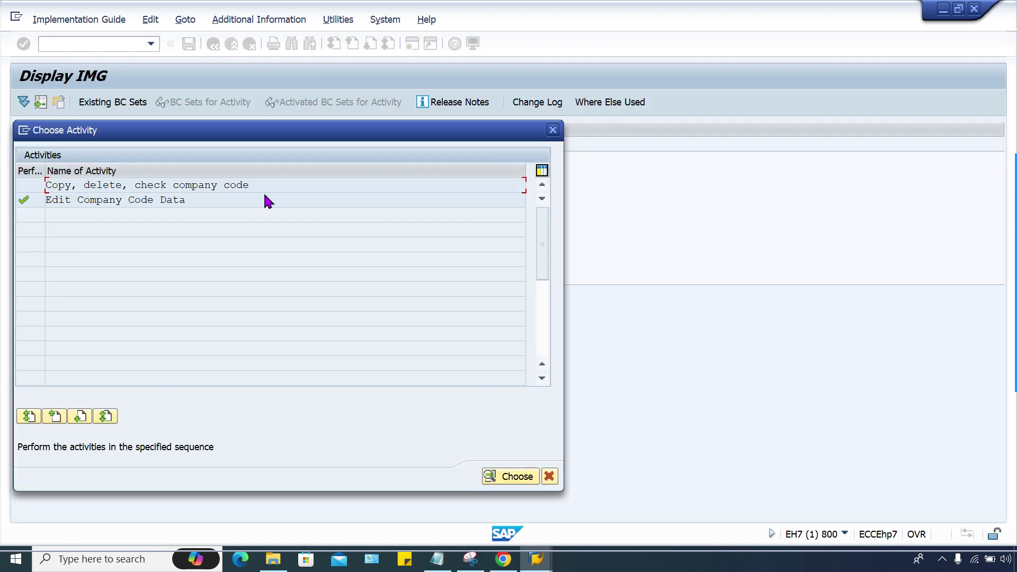
Step: Open Enter Global Parameters and position the company code list to HA02
left_click(553, 129)
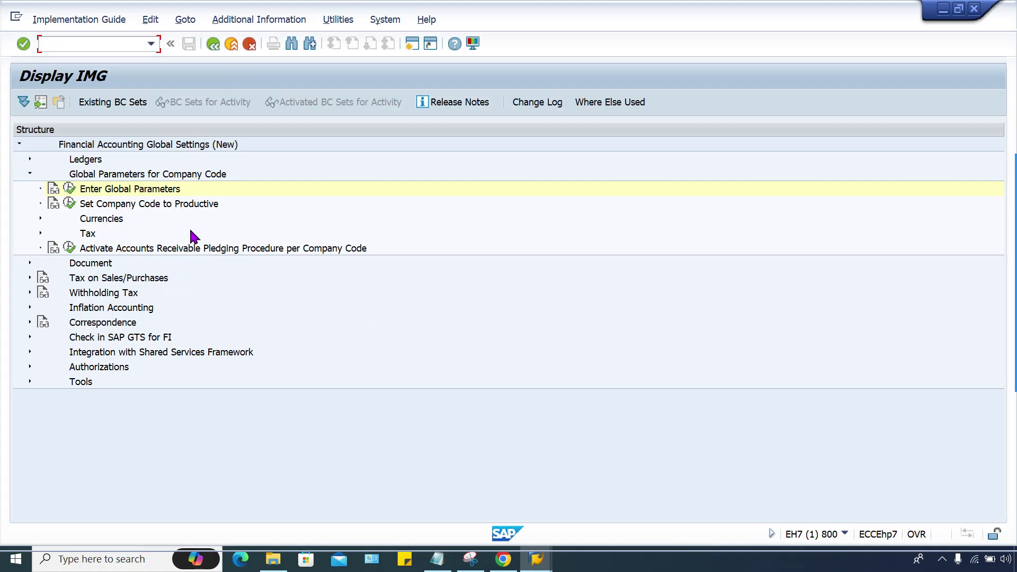
left_click(69, 190)
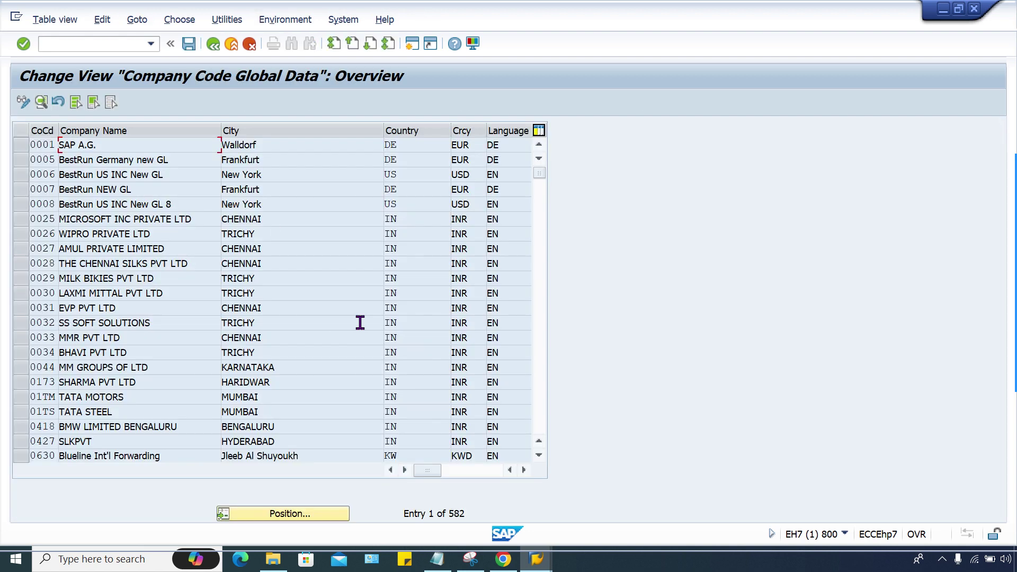
left_click(264, 514)
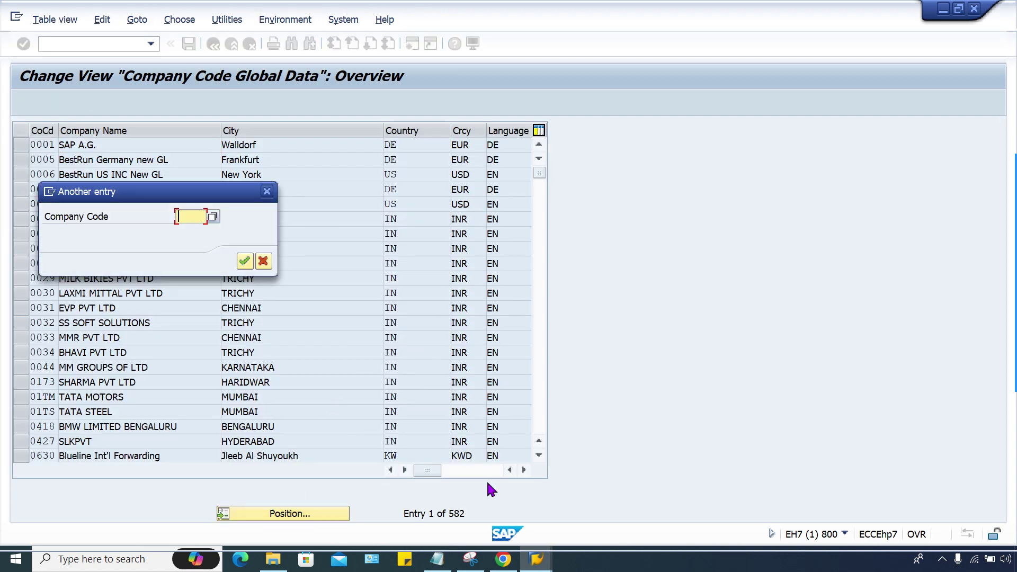
type("H")
key("Down")
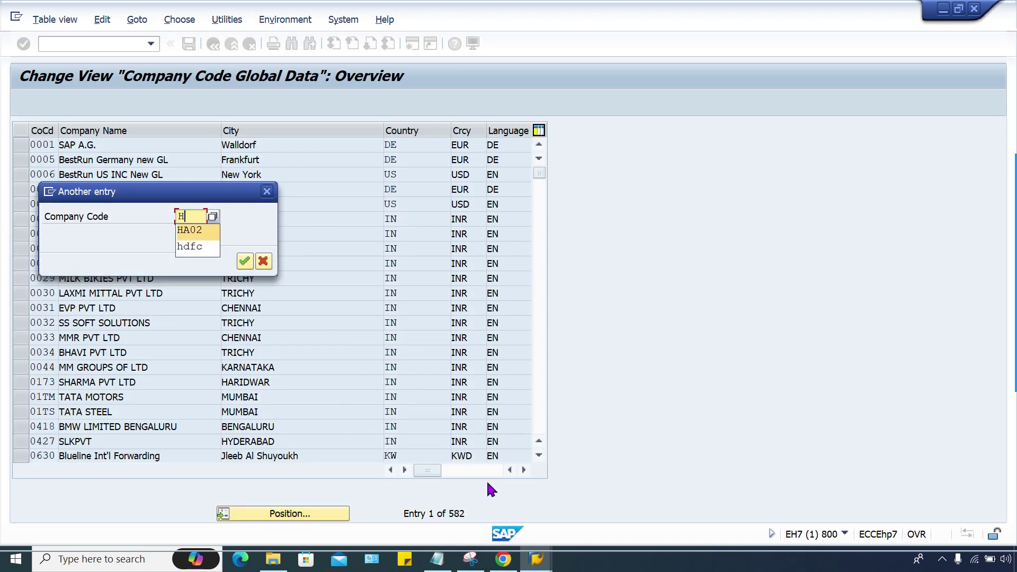
key("Return")
key("Return")
Step: Inspect HA02's fiscal year variant HF and posting period variant HA02, then go back
double_click(193, 144)
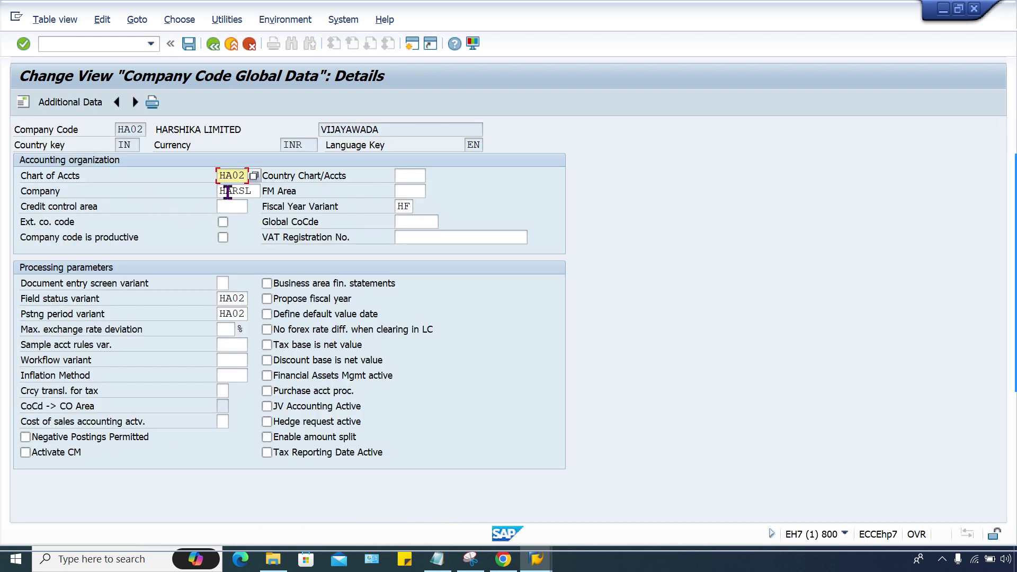
left_click(227, 192)
left_click(404, 206)
left_click(224, 298)
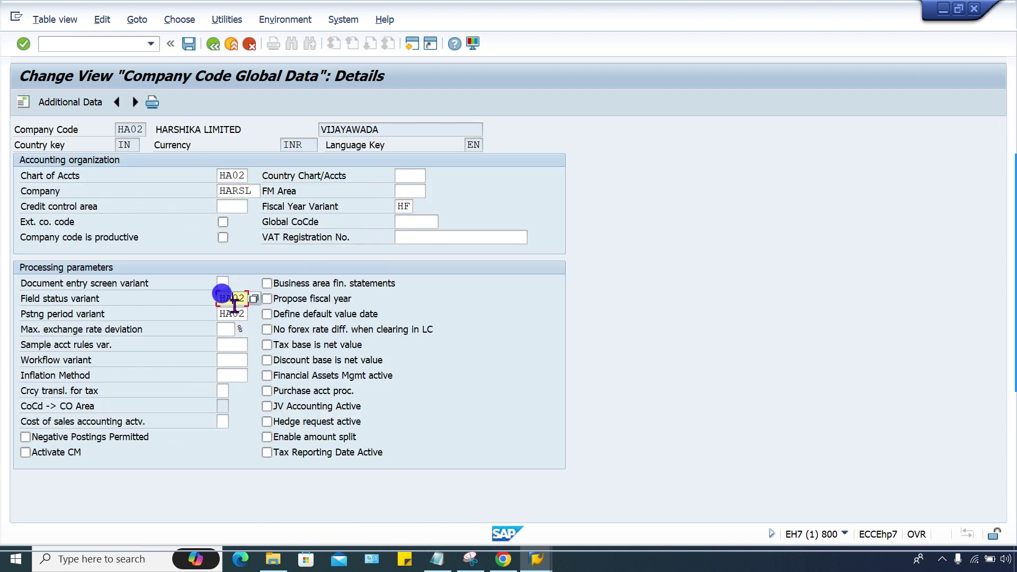
left_click(230, 312)
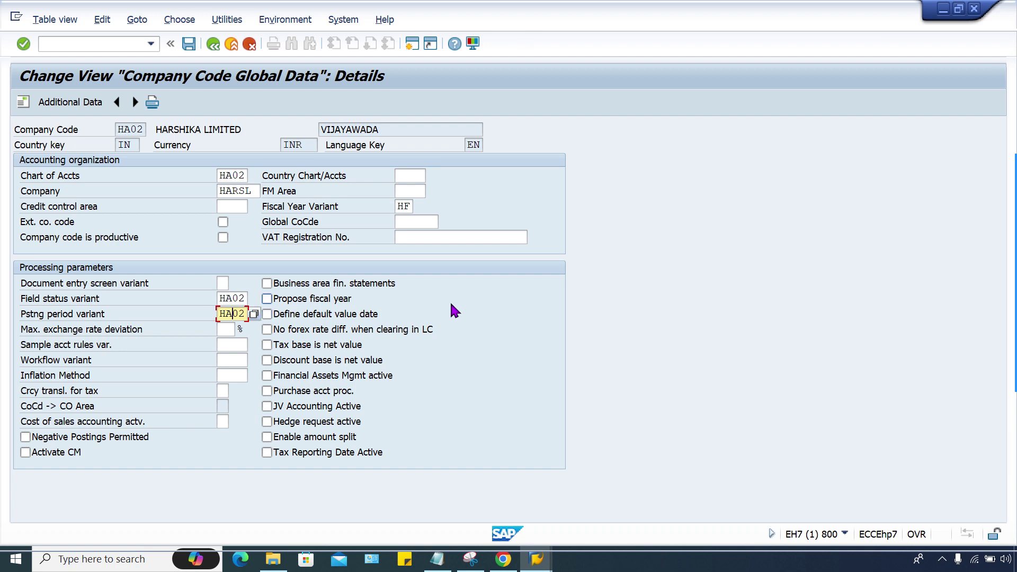
left_click(213, 44)
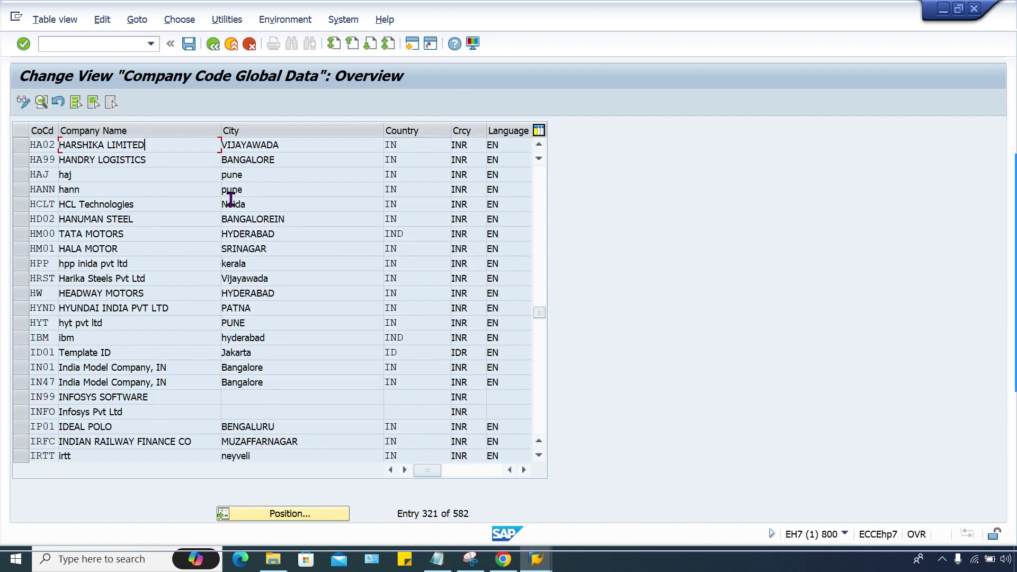
key("F3")
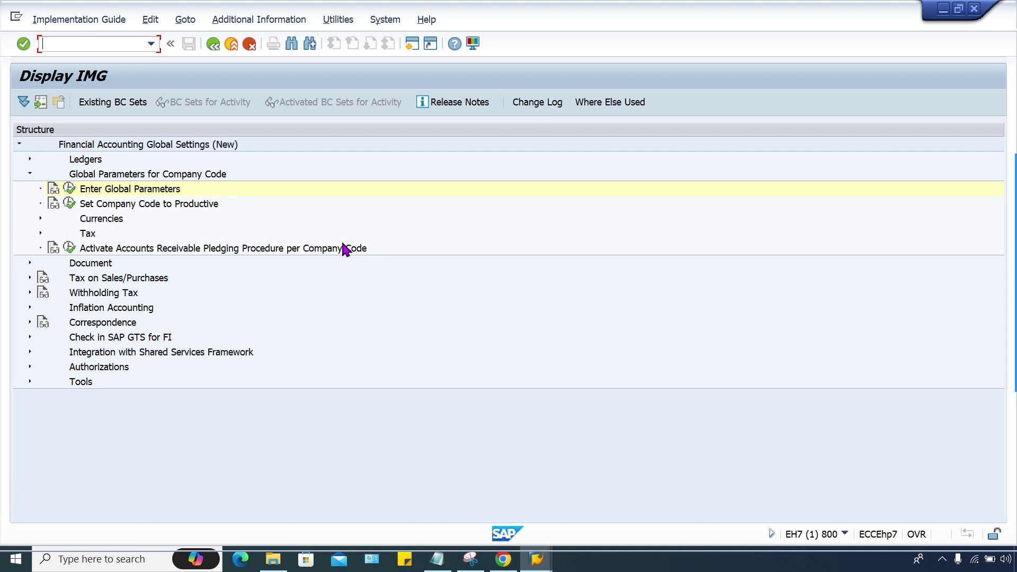
left_click(213, 45)
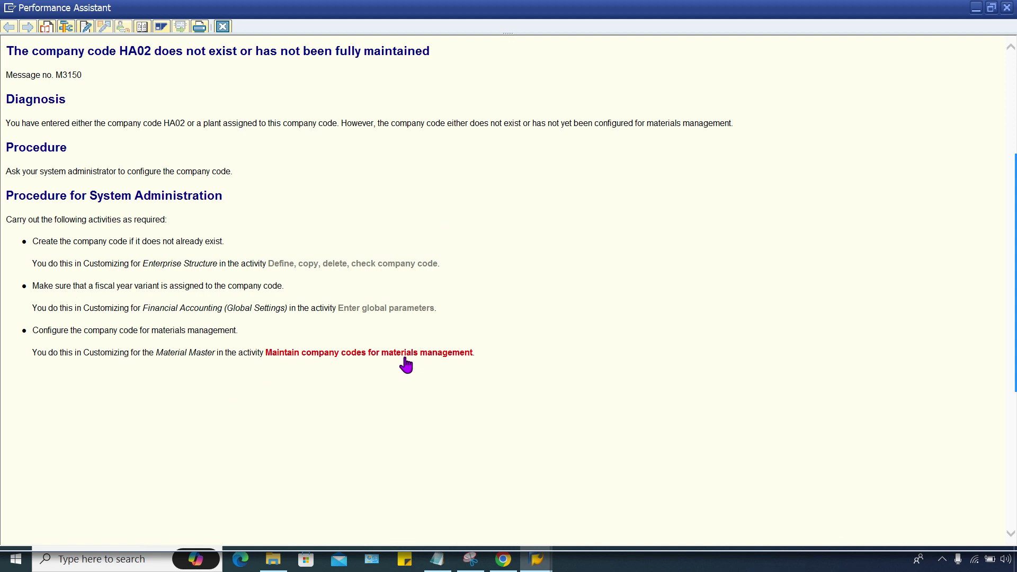
Step: Open Maintain Company Codes for Materials Management from the help link and position to HA02
left_click_drag(33, 333, 239, 350)
left_click(375, 395)
left_click(361, 353)
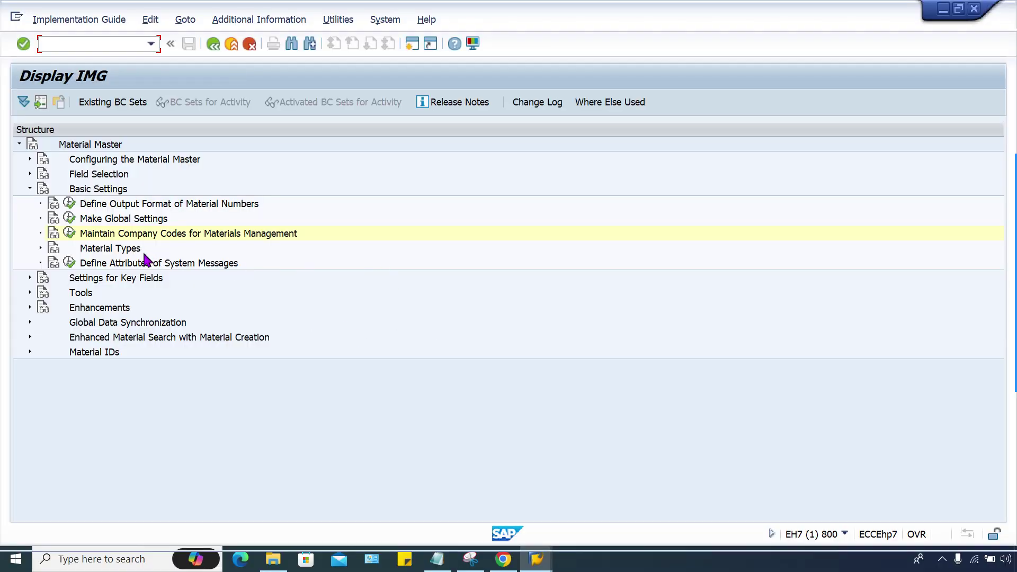
left_click(143, 234)
left_click(69, 233)
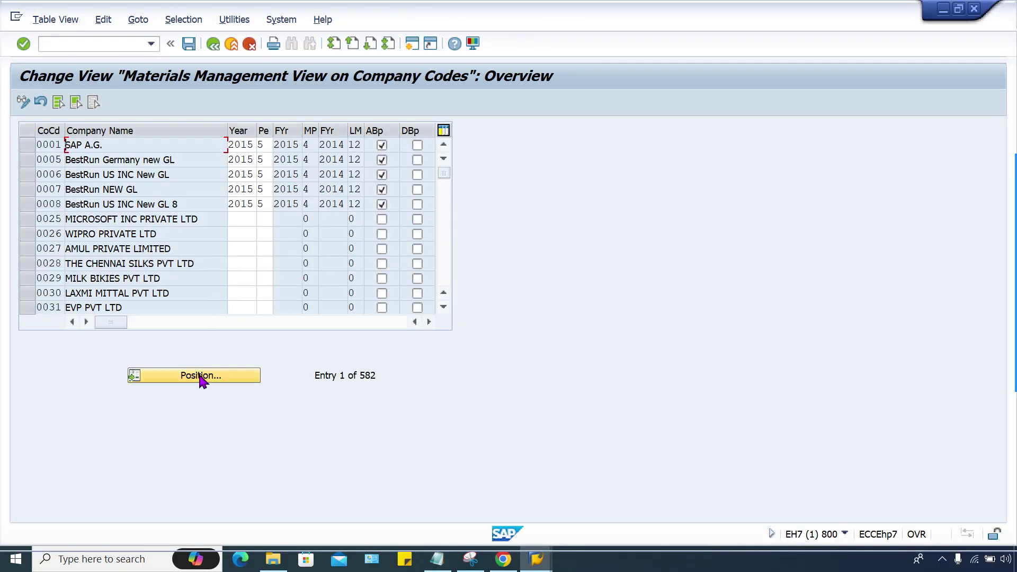
left_click(165, 378)
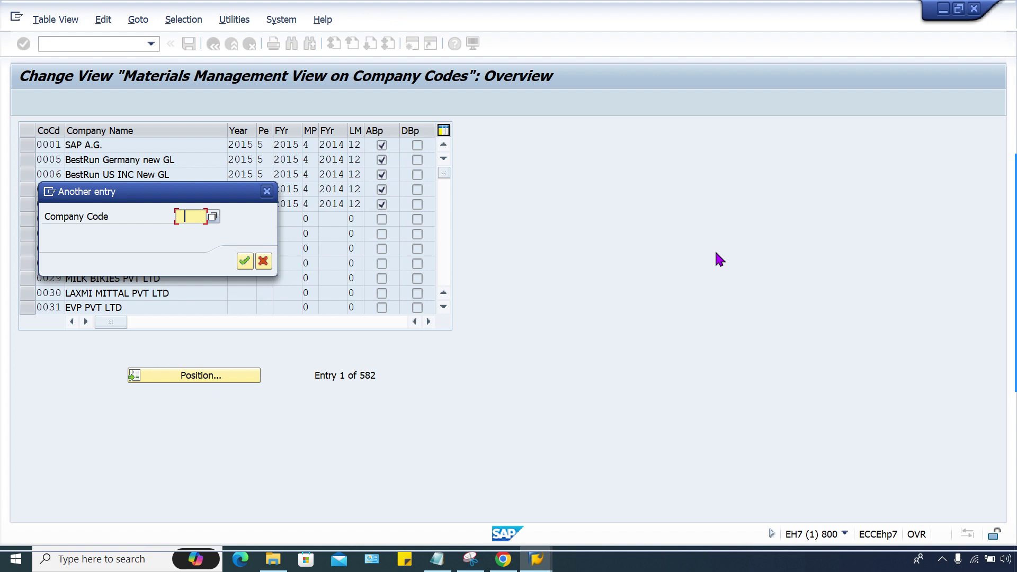
type("GA02")
key("Return")
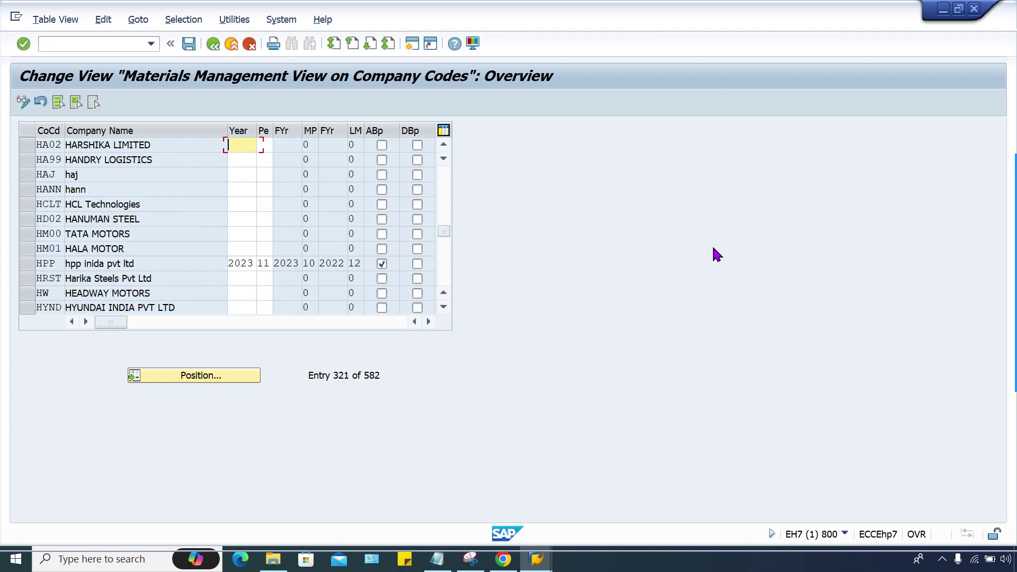
Step: Set HA02's period to year 2023, period 11 with ABp ticked, accepting the warning
type("2023")
key("Tab")
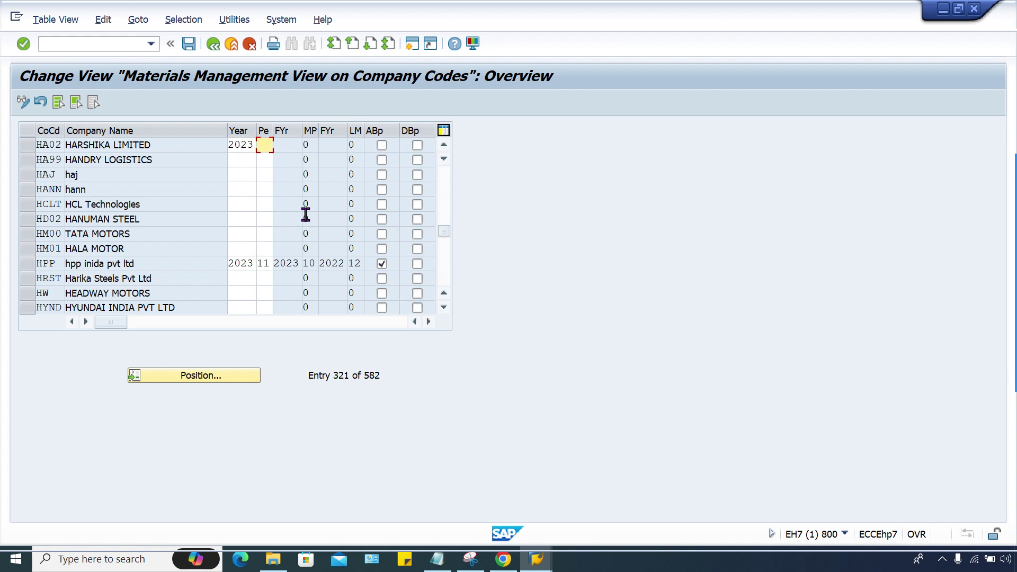
type("11")
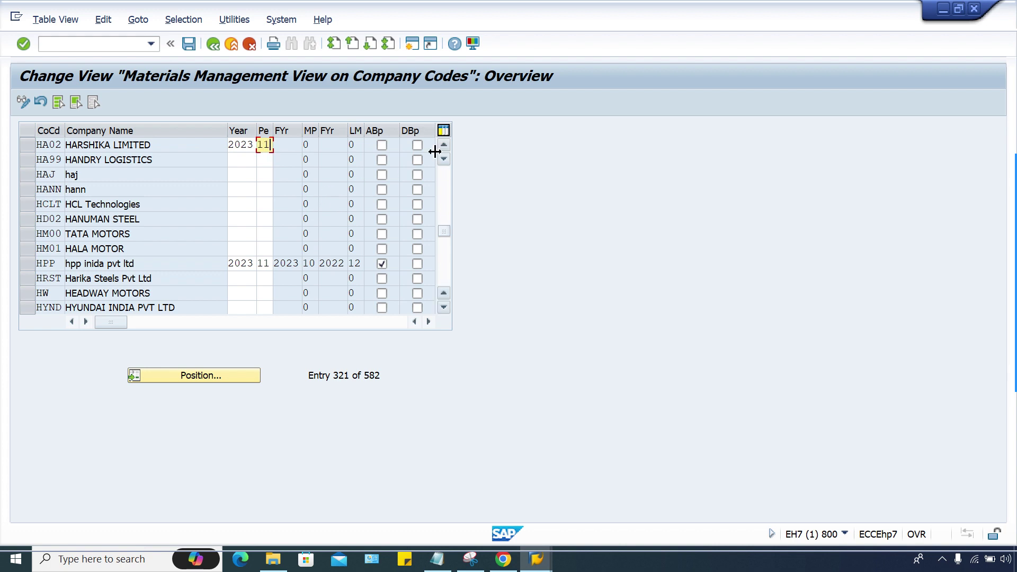
left_click(379, 143)
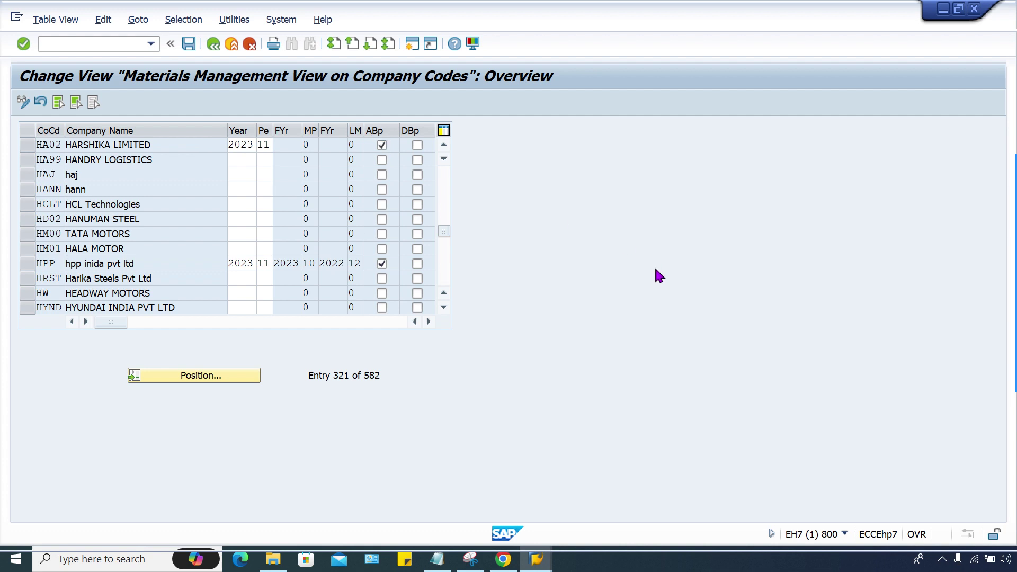
key("Return")
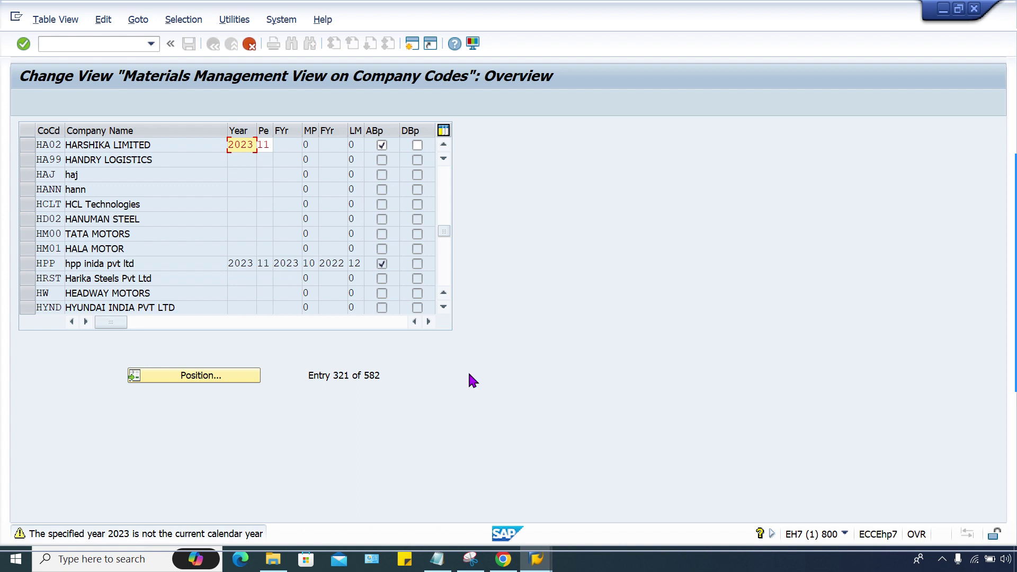
key("Return")
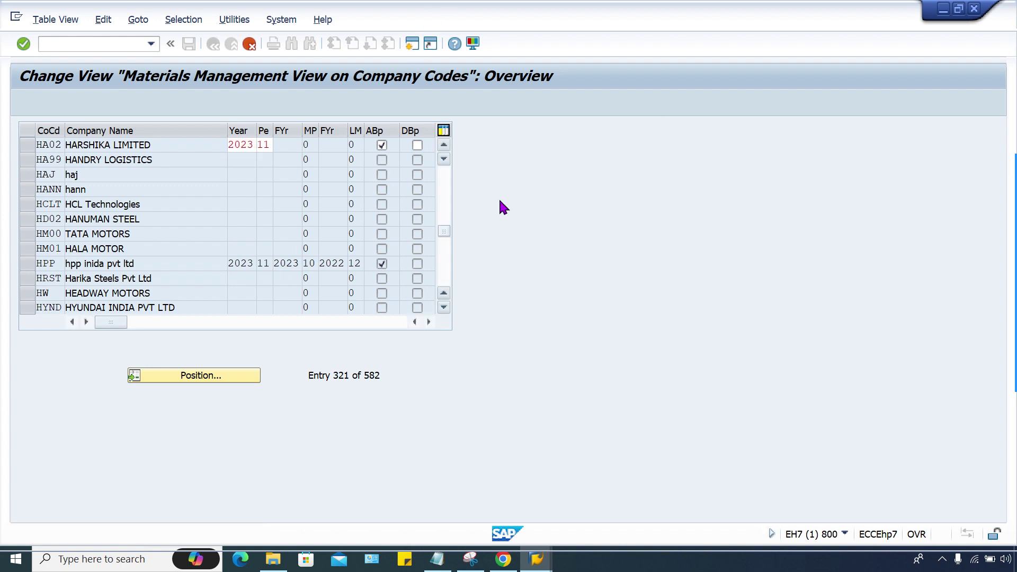
key("alt+F4")
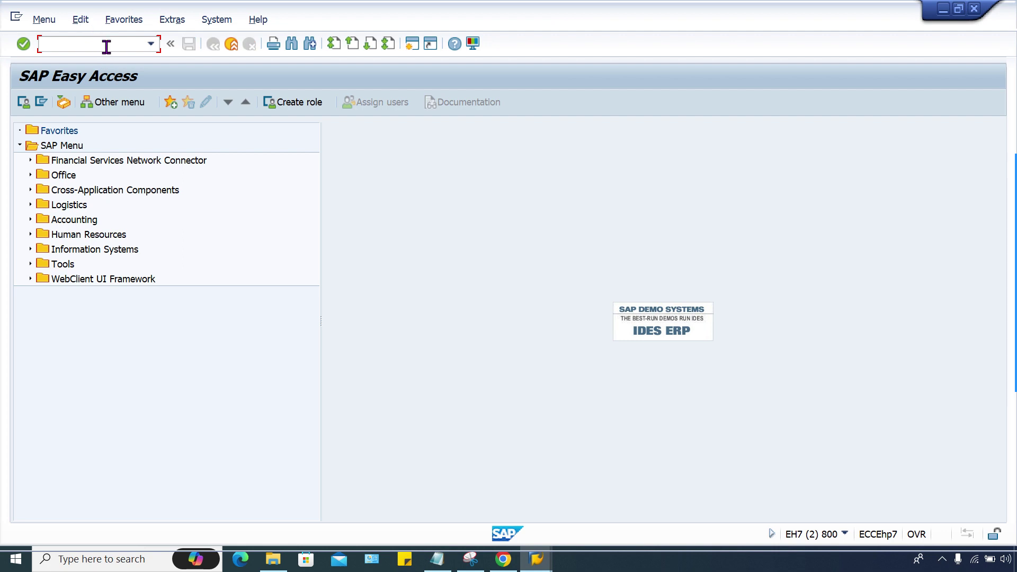
Step: Display company code HA02's global data read-only to find its fiscal year variant
type("OBYC")
key("Return")
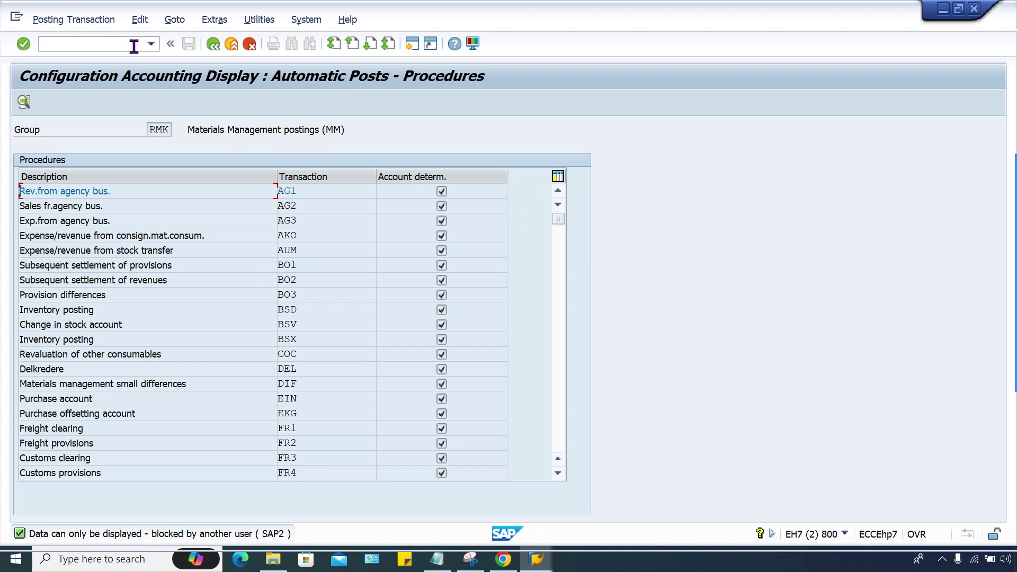
left_click(138, 43)
left_click(108, 43)
type("/M")
key("Return")
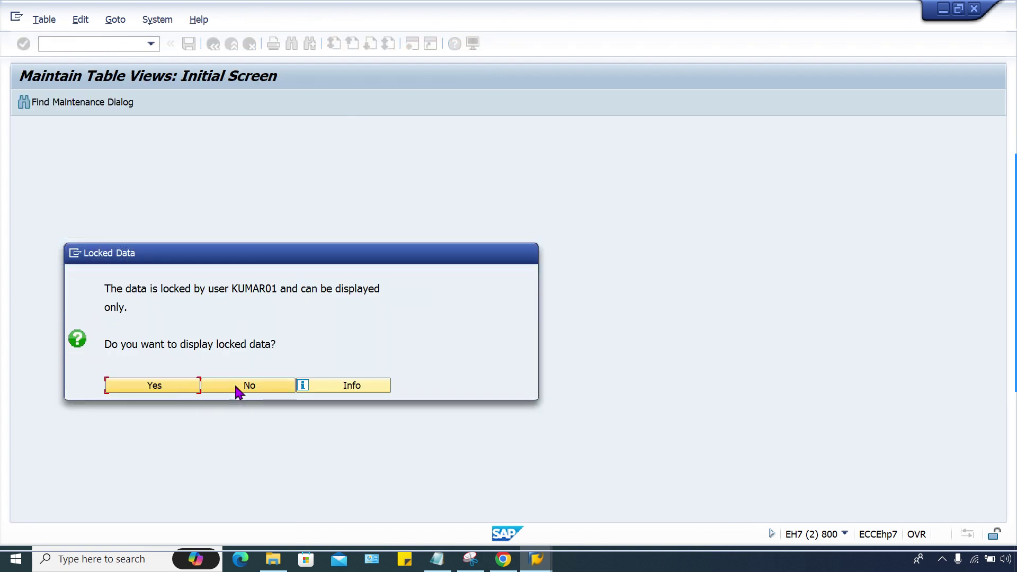
left_click(150, 385)
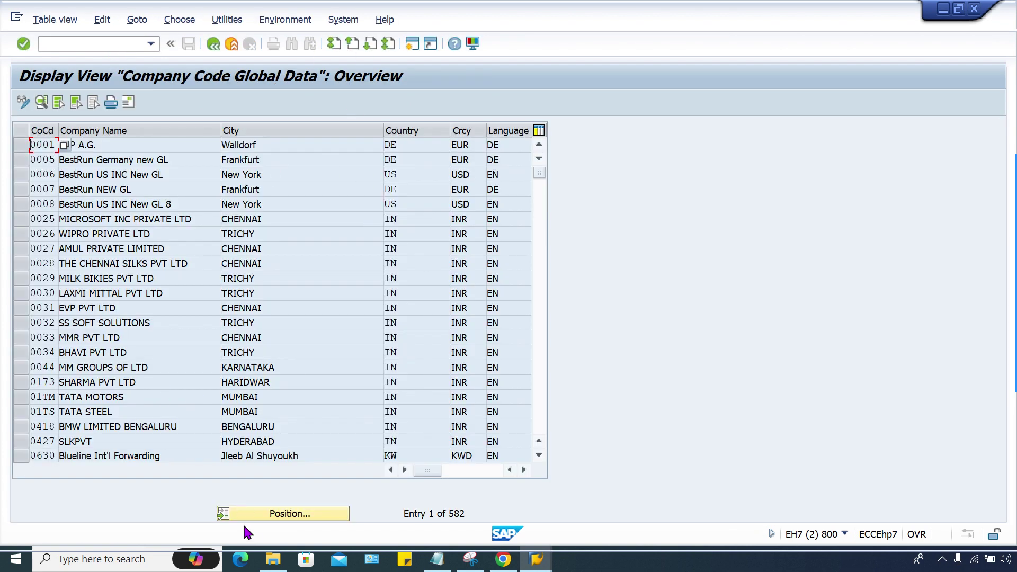
left_click(312, 513)
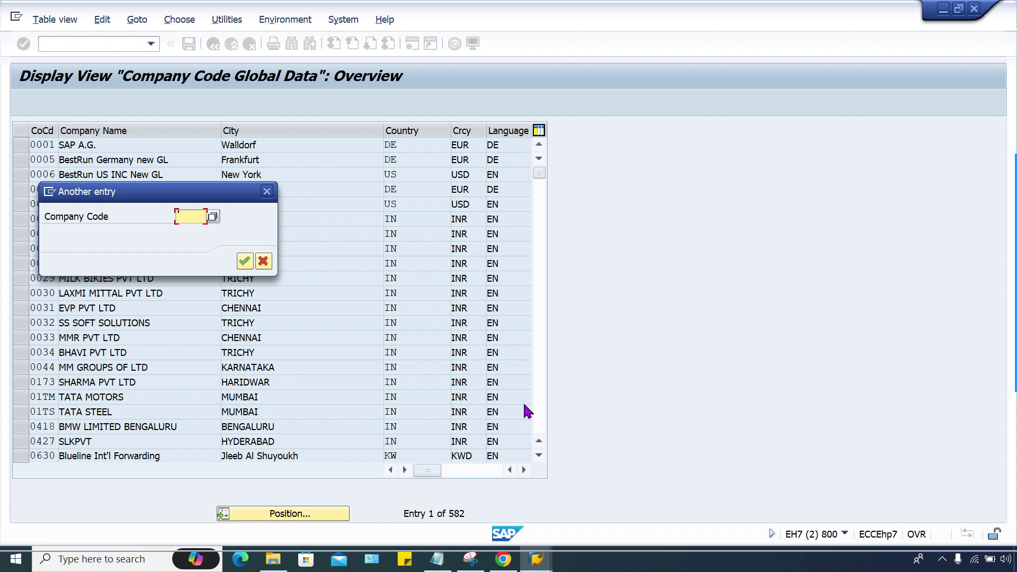
type("HA02")
key("Return")
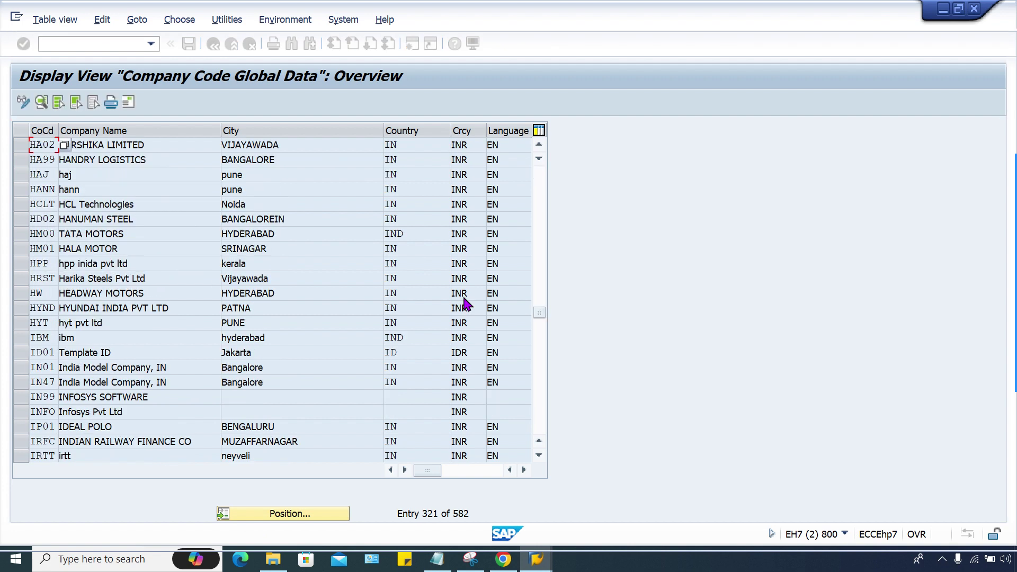
double_click(276, 144)
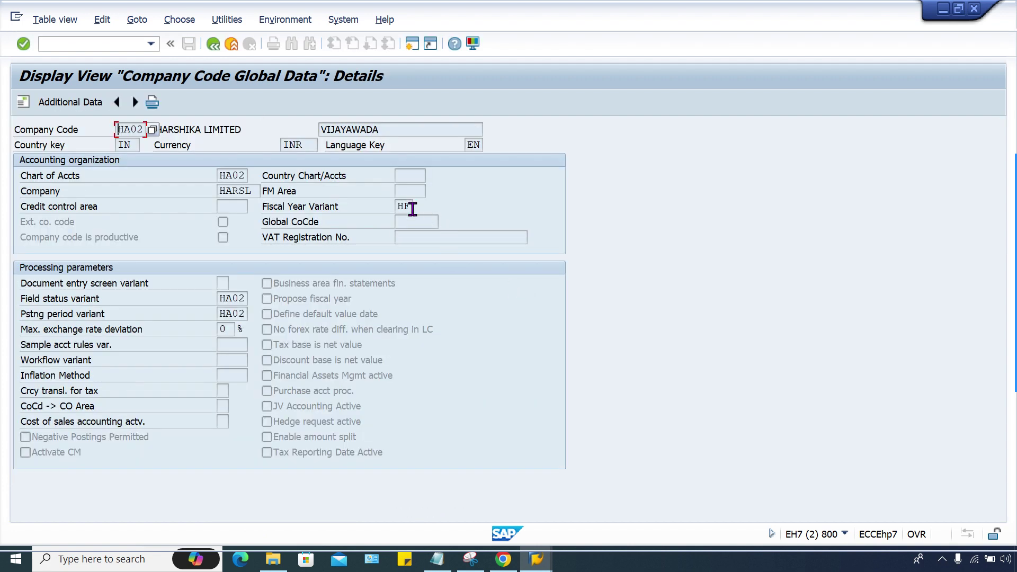
Step: Open fiscal year variant HF's period assignments in the fiscal year variants maintenance
left_click(73, 42)
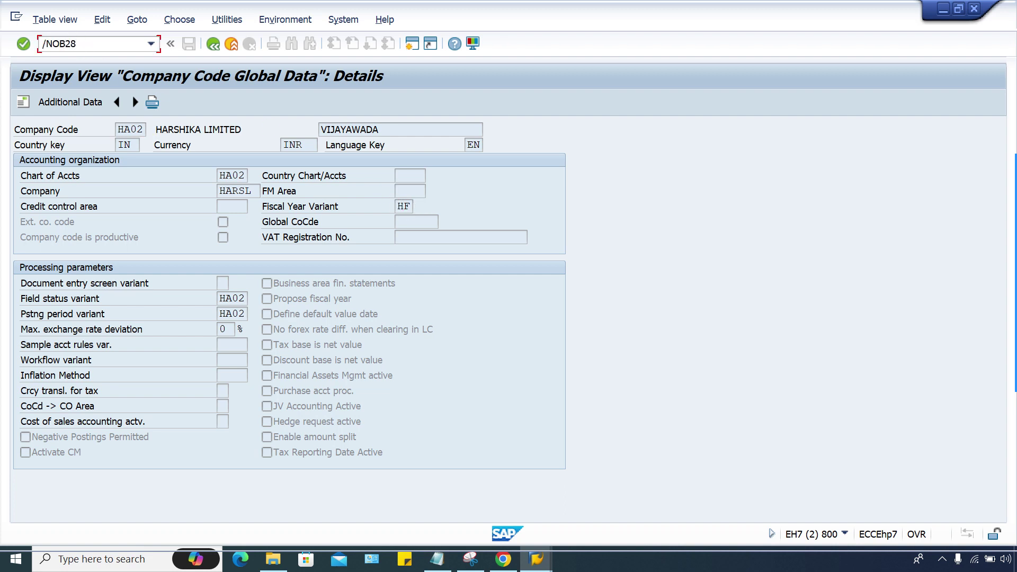
key("Return")
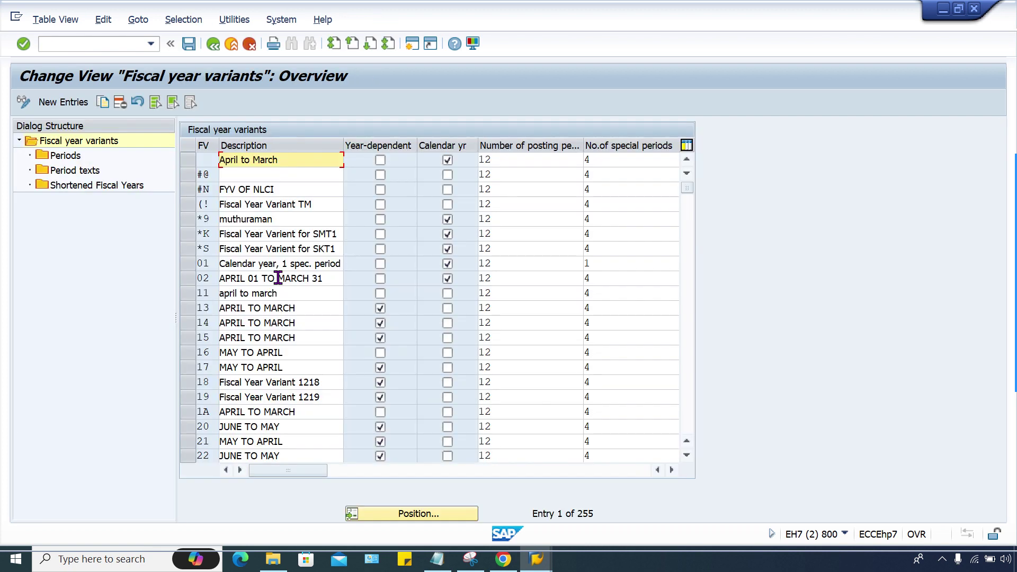
left_click(423, 514)
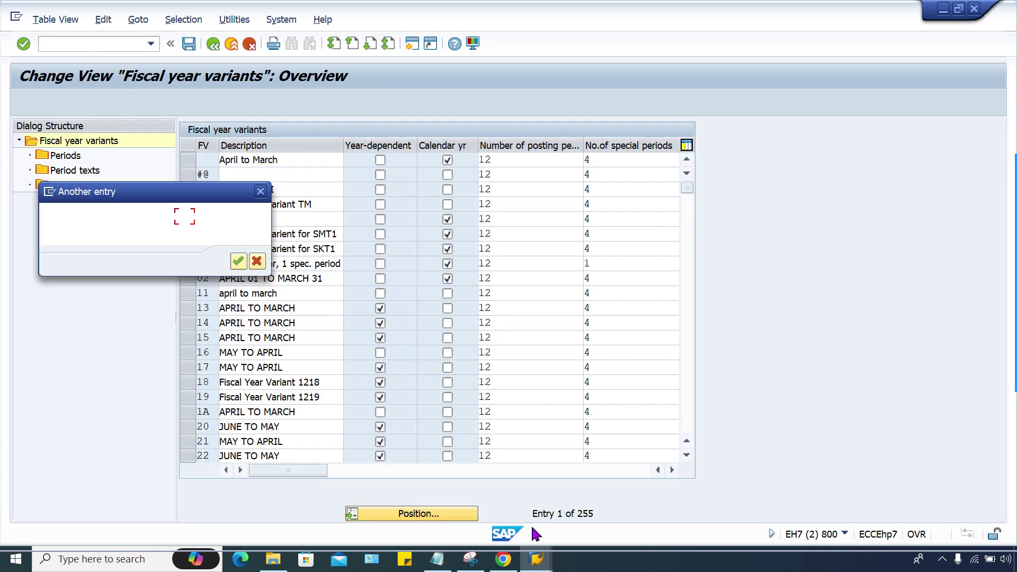
type("HF")
key("Return")
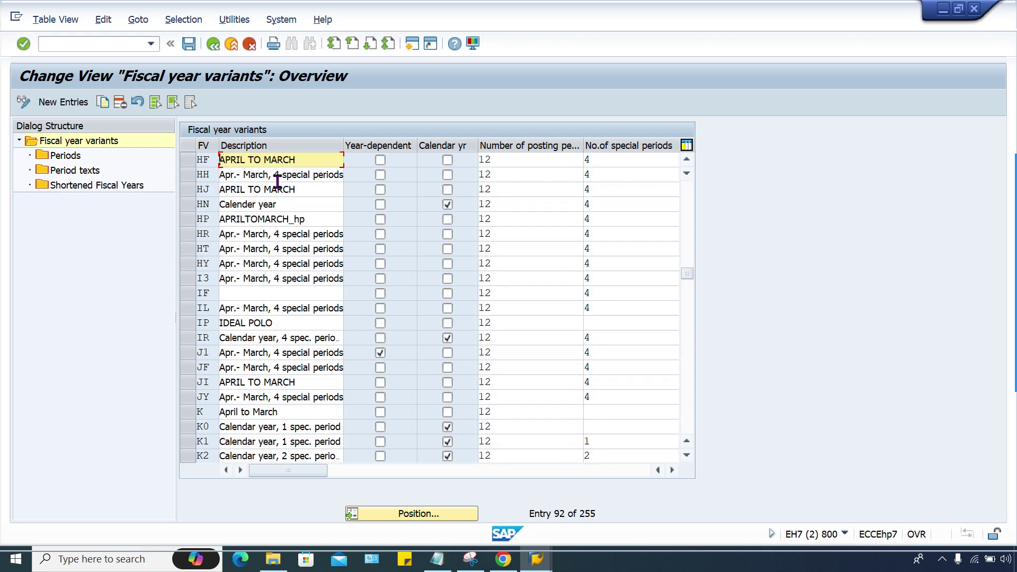
left_click(188, 159)
left_click(76, 156)
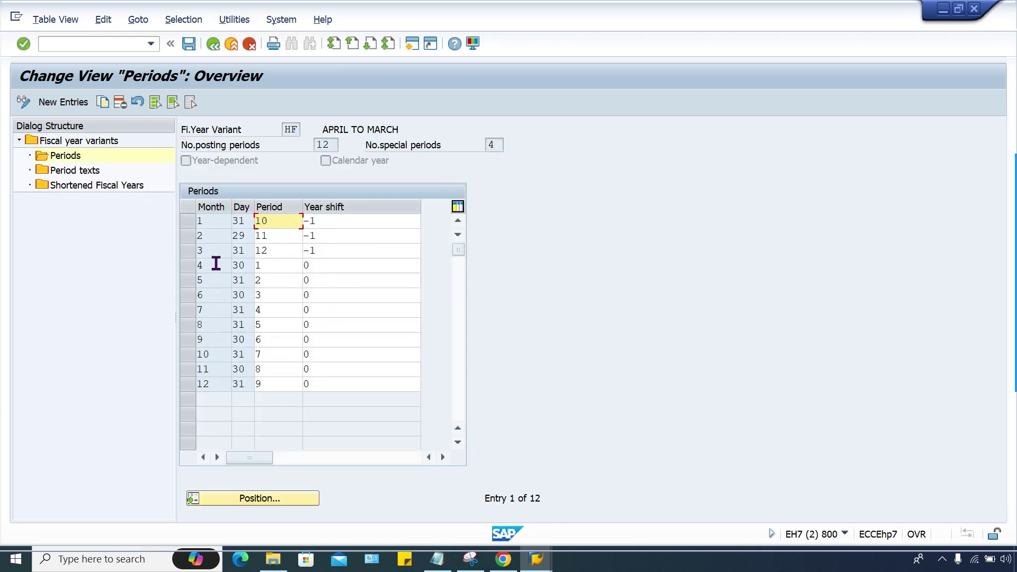
mouse_move(536, 559)
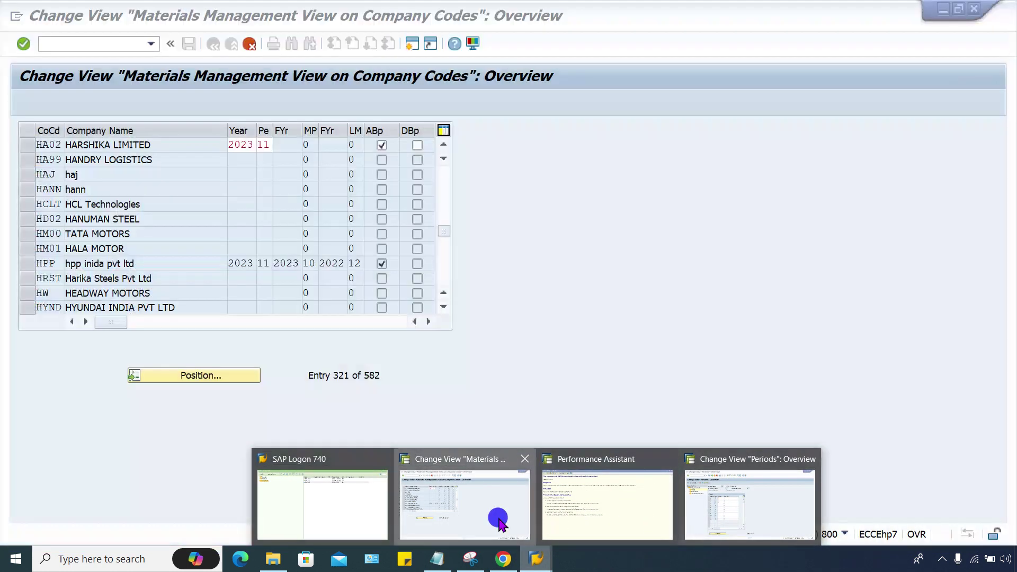
Step: Save HA02's materials management period 2023/11 under a customizing request
left_click(495, 518)
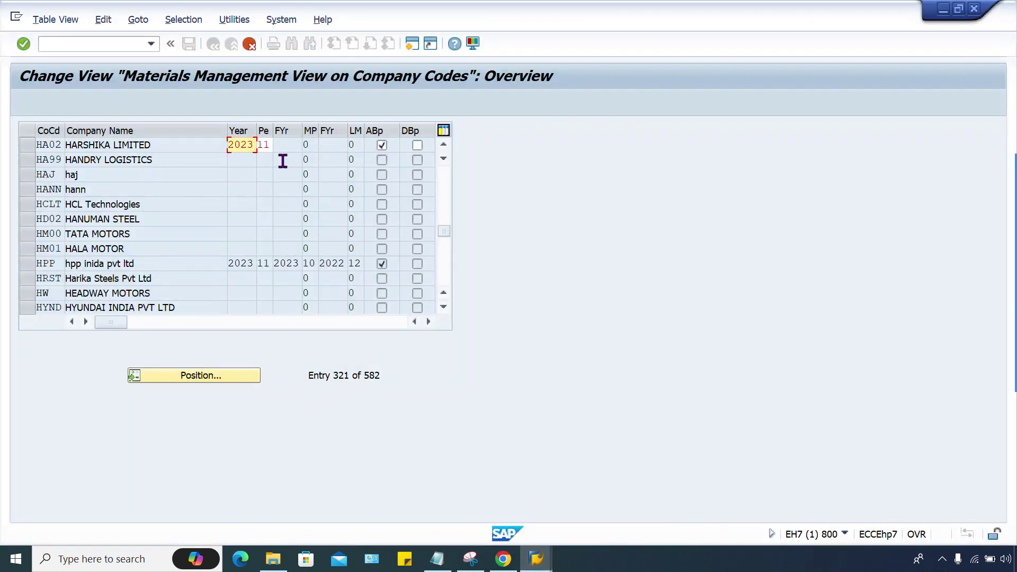
key("Return")
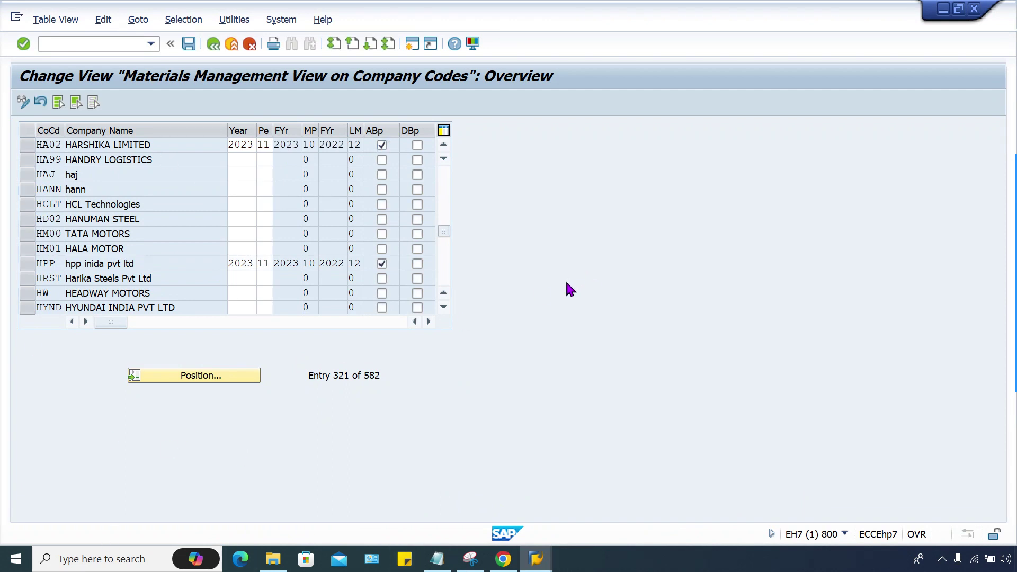
key("ctrl+s")
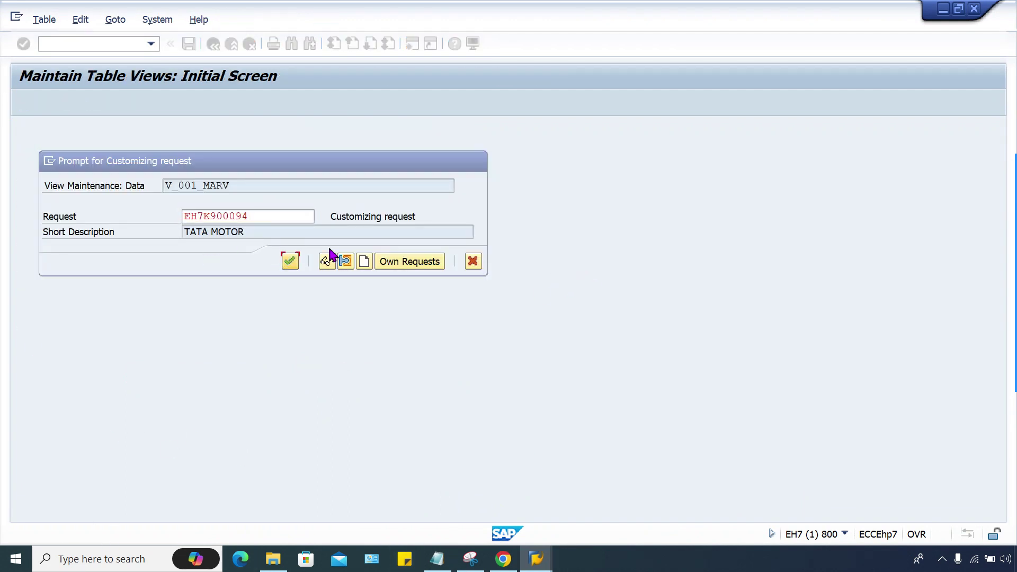
key("Return")
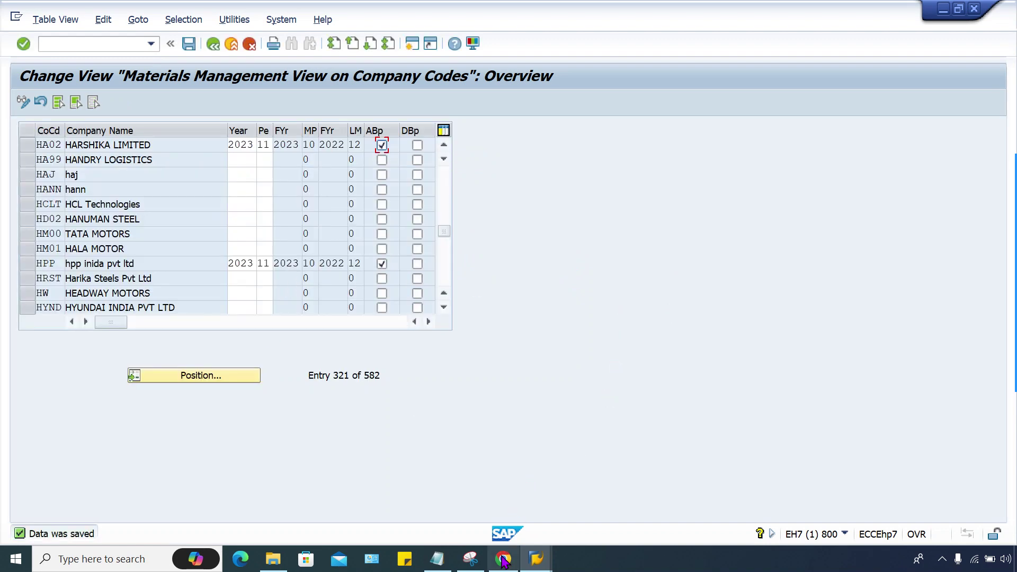
Step: Return from the company code table to the IMG and close this SAP session
mouse_move(536, 559)
left_click(608, 540)
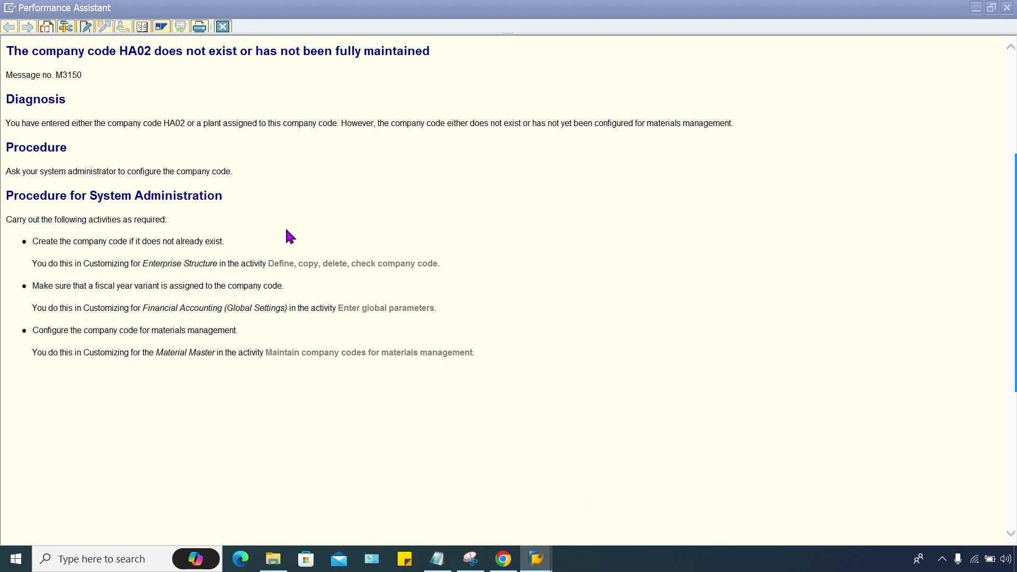
left_click(462, 466)
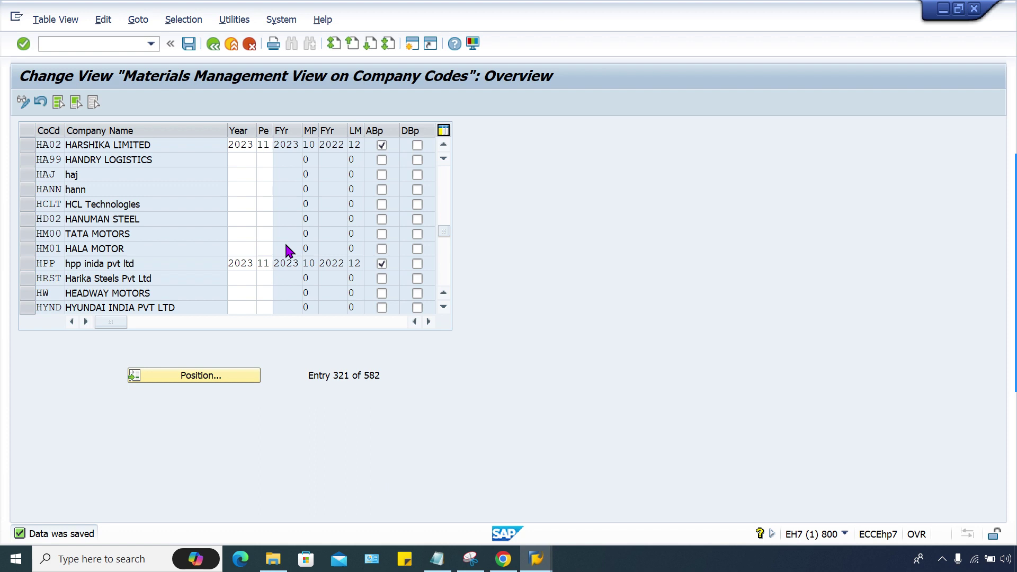
left_click(249, 43)
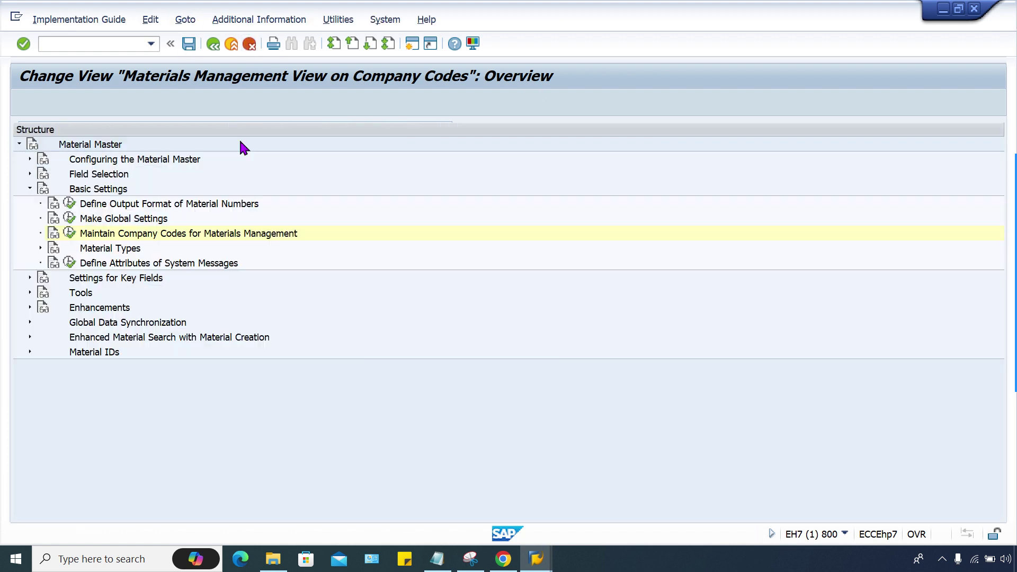
left_click(974, 8)
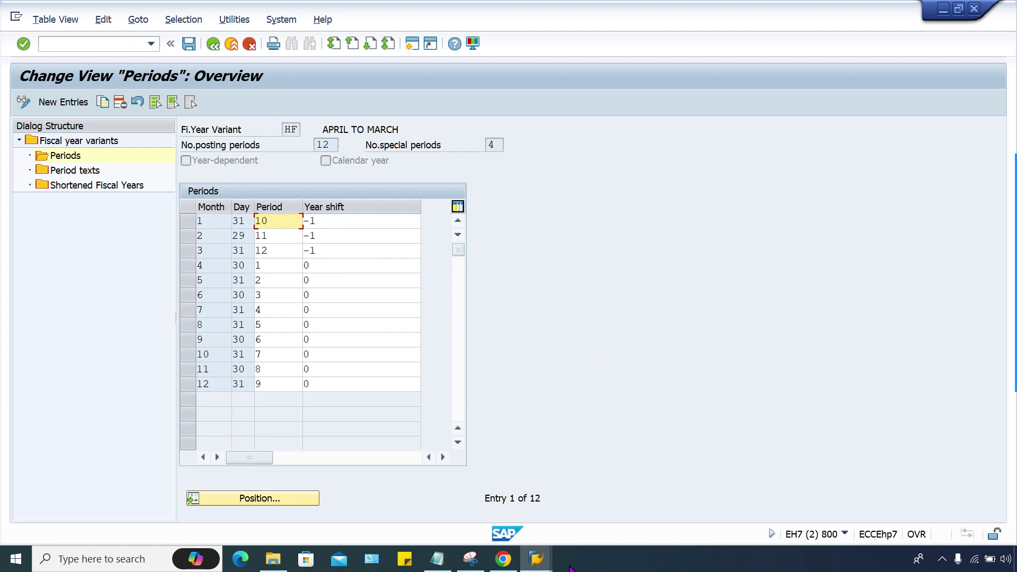
Step: Start /NMM01 for material HA02_FG1 and accept the proposed views
left_click(609, 506)
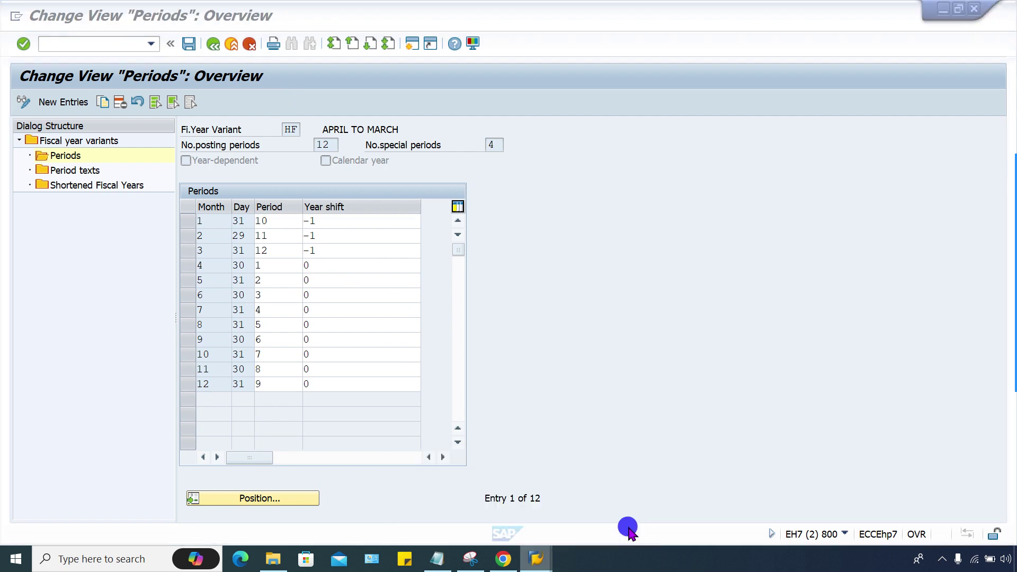
left_click(95, 46)
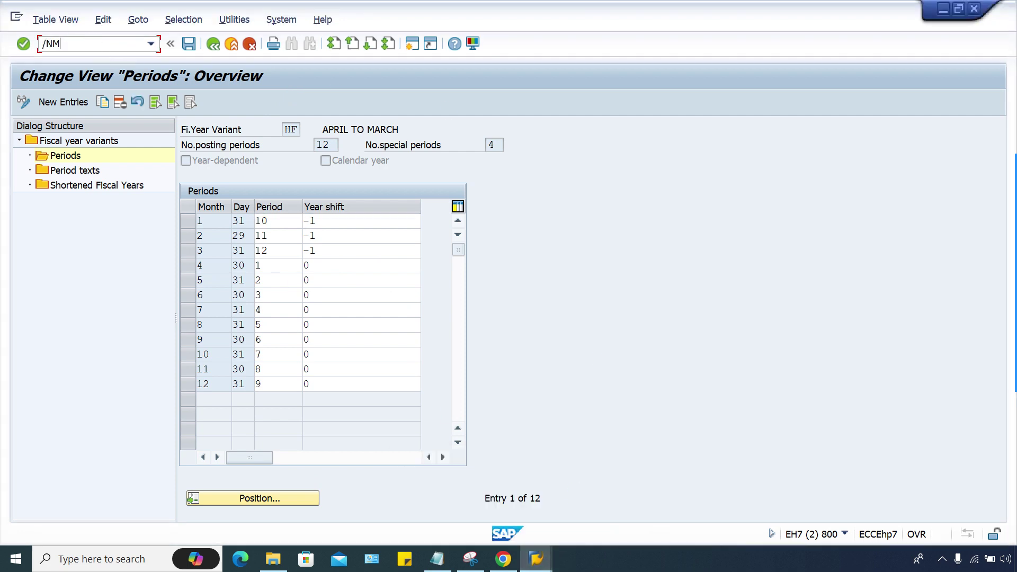
type("/NMM01")
key("Return")
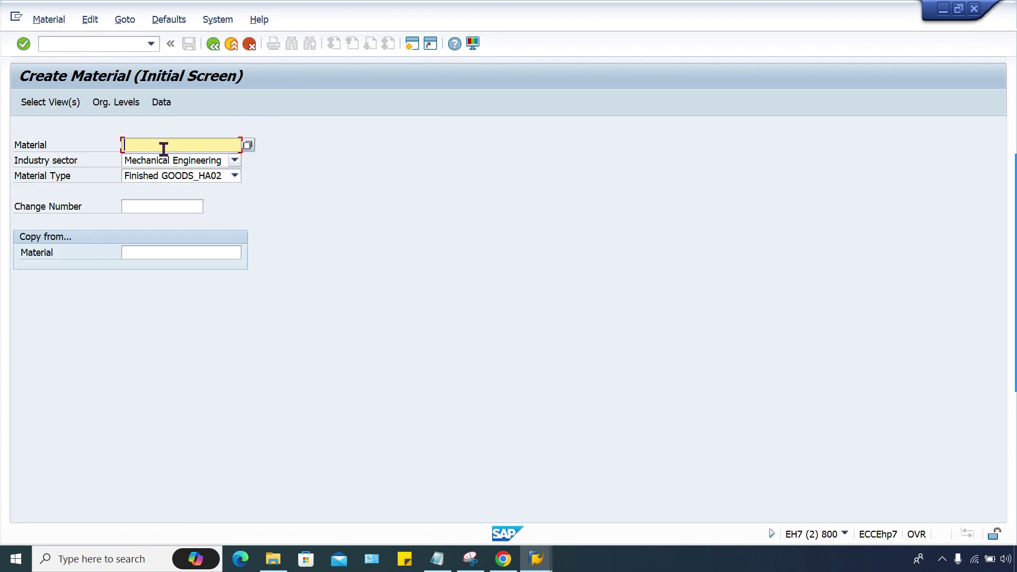
left_click(164, 149)
left_click(165, 159)
key("Return")
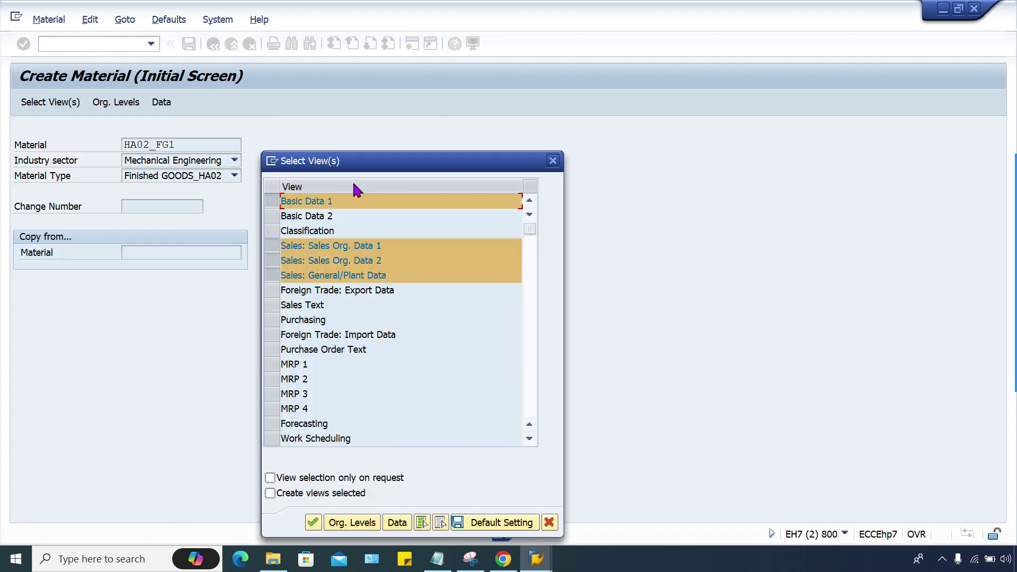
left_click(313, 522)
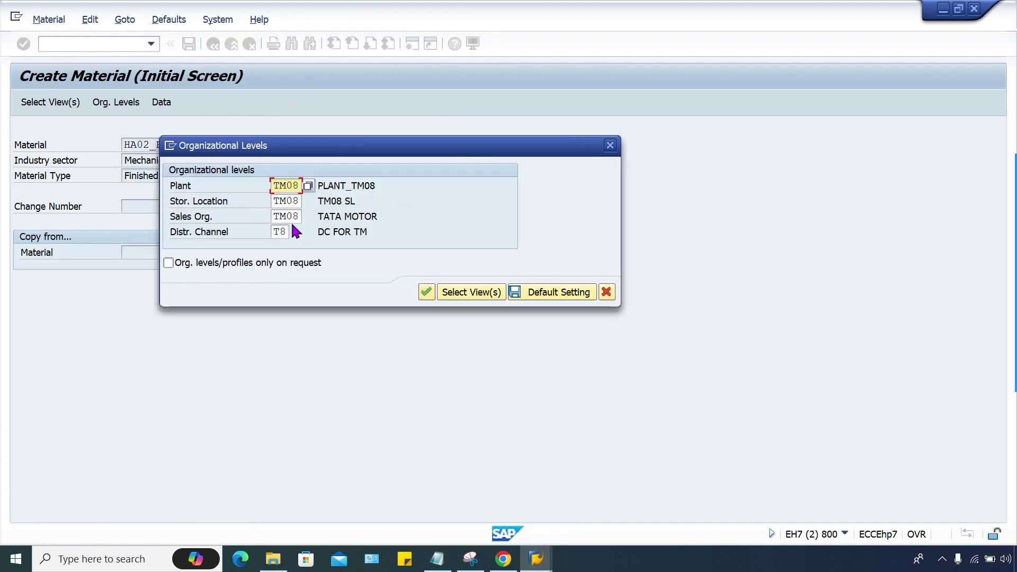
Step: Set plant, storage location and sales organization HA02 with distribution channel 2H, then confirm
left_click(290, 186)
left_click(286, 200)
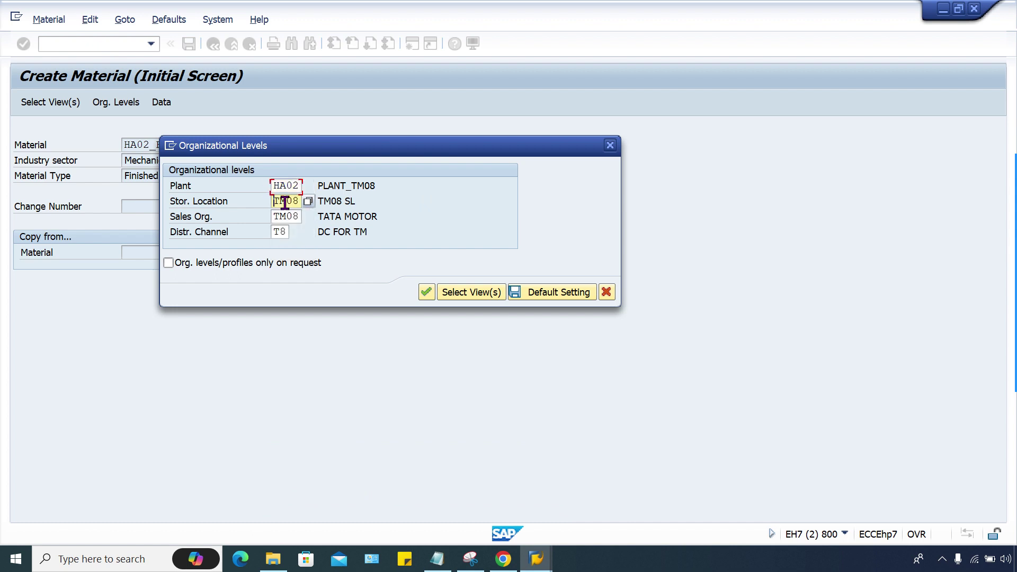
left_click(289, 201)
left_click(286, 215)
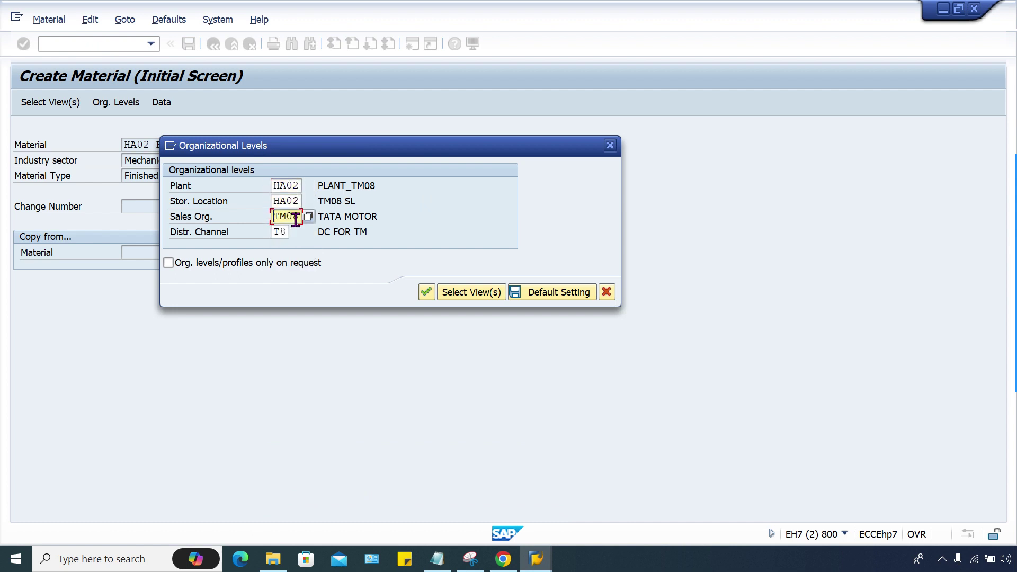
left_click(286, 216)
left_click(286, 228)
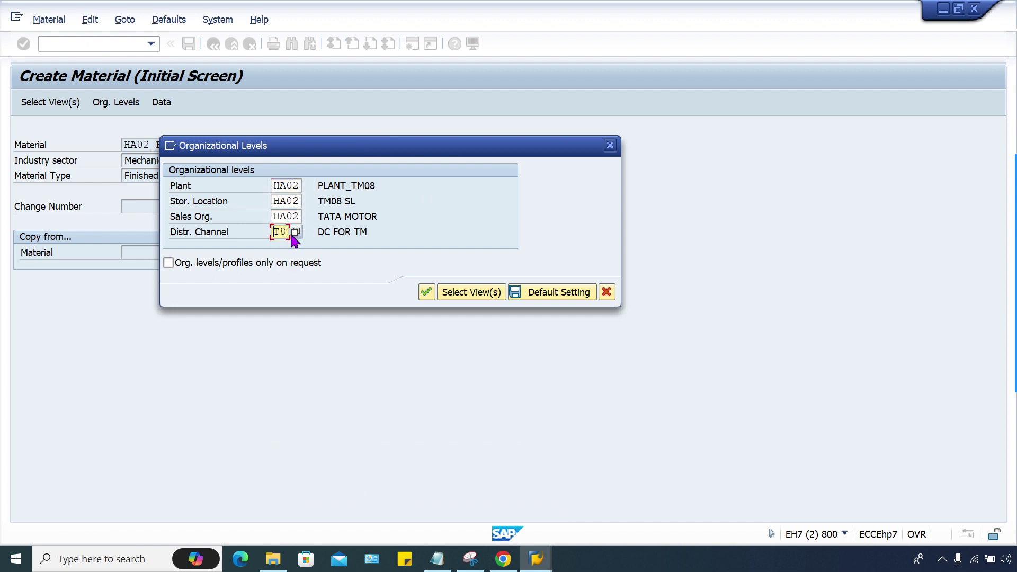
left_click(291, 236)
left_click(289, 256)
key("Return")
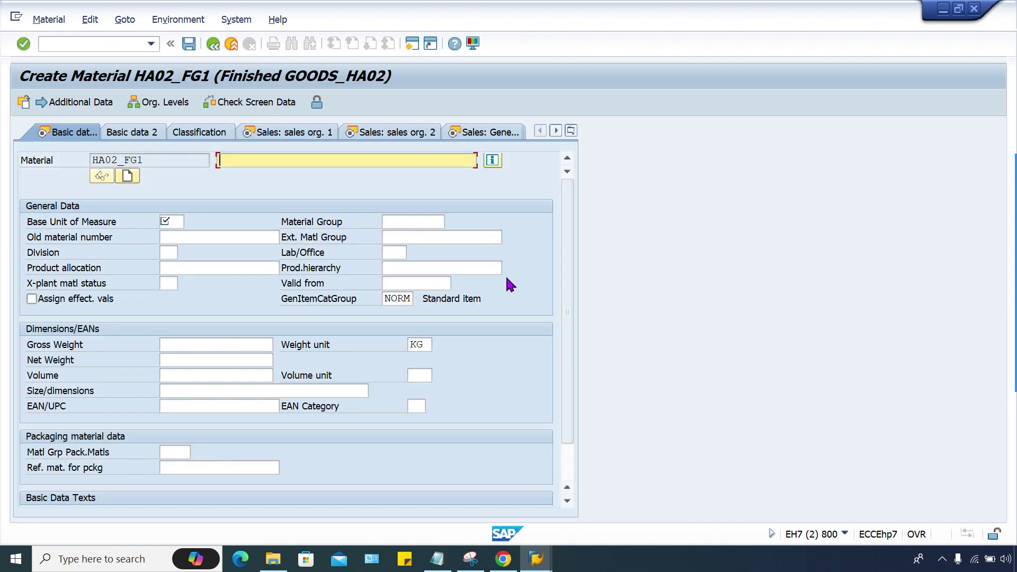